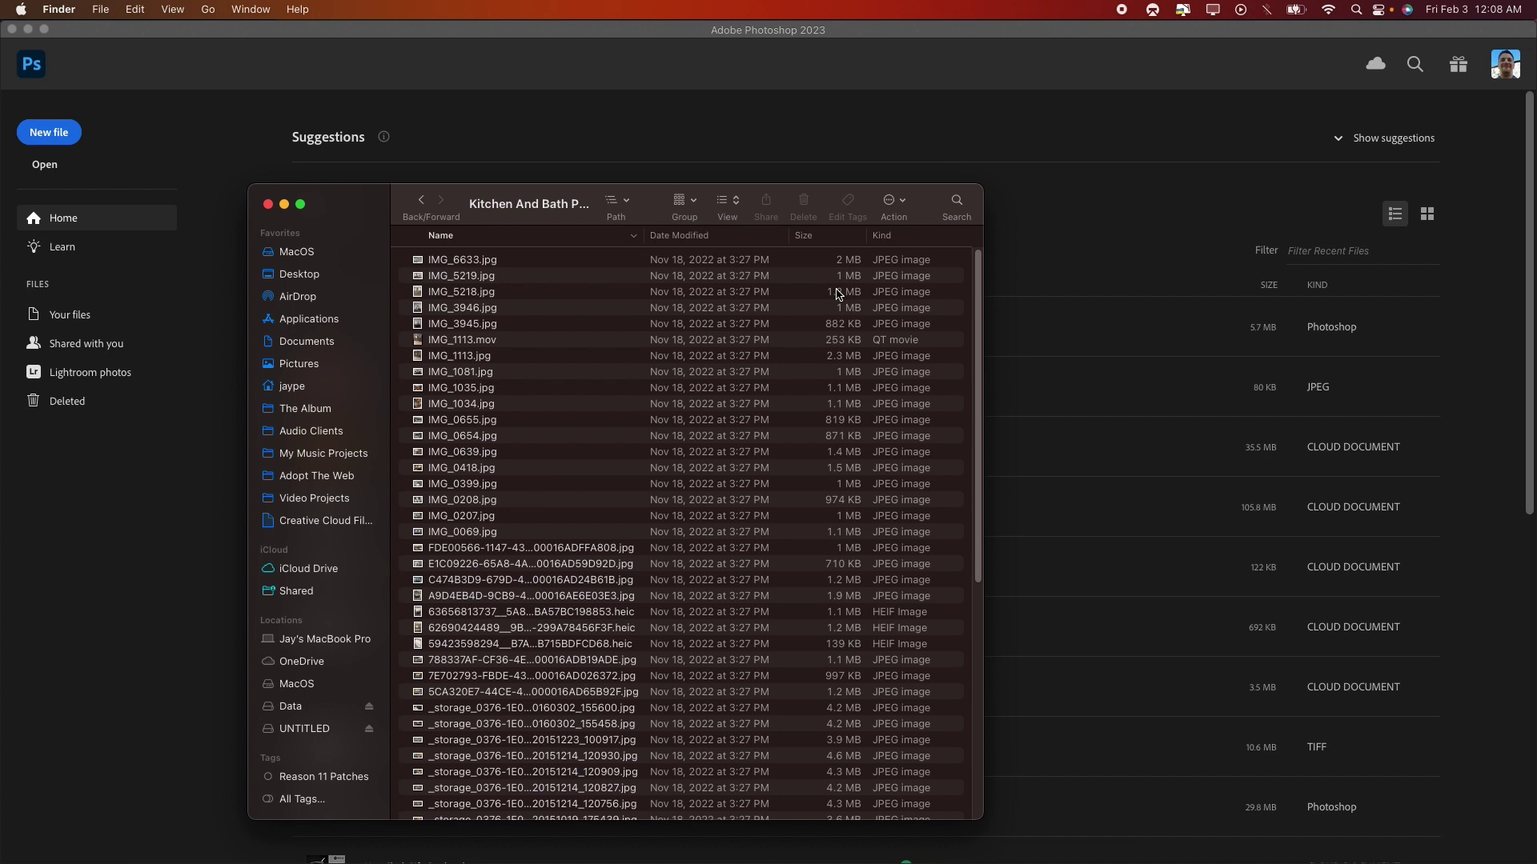
- Bring Photoshop forward and launch File > Scripts > Image Processor
scroll(838, 294, down, 15)
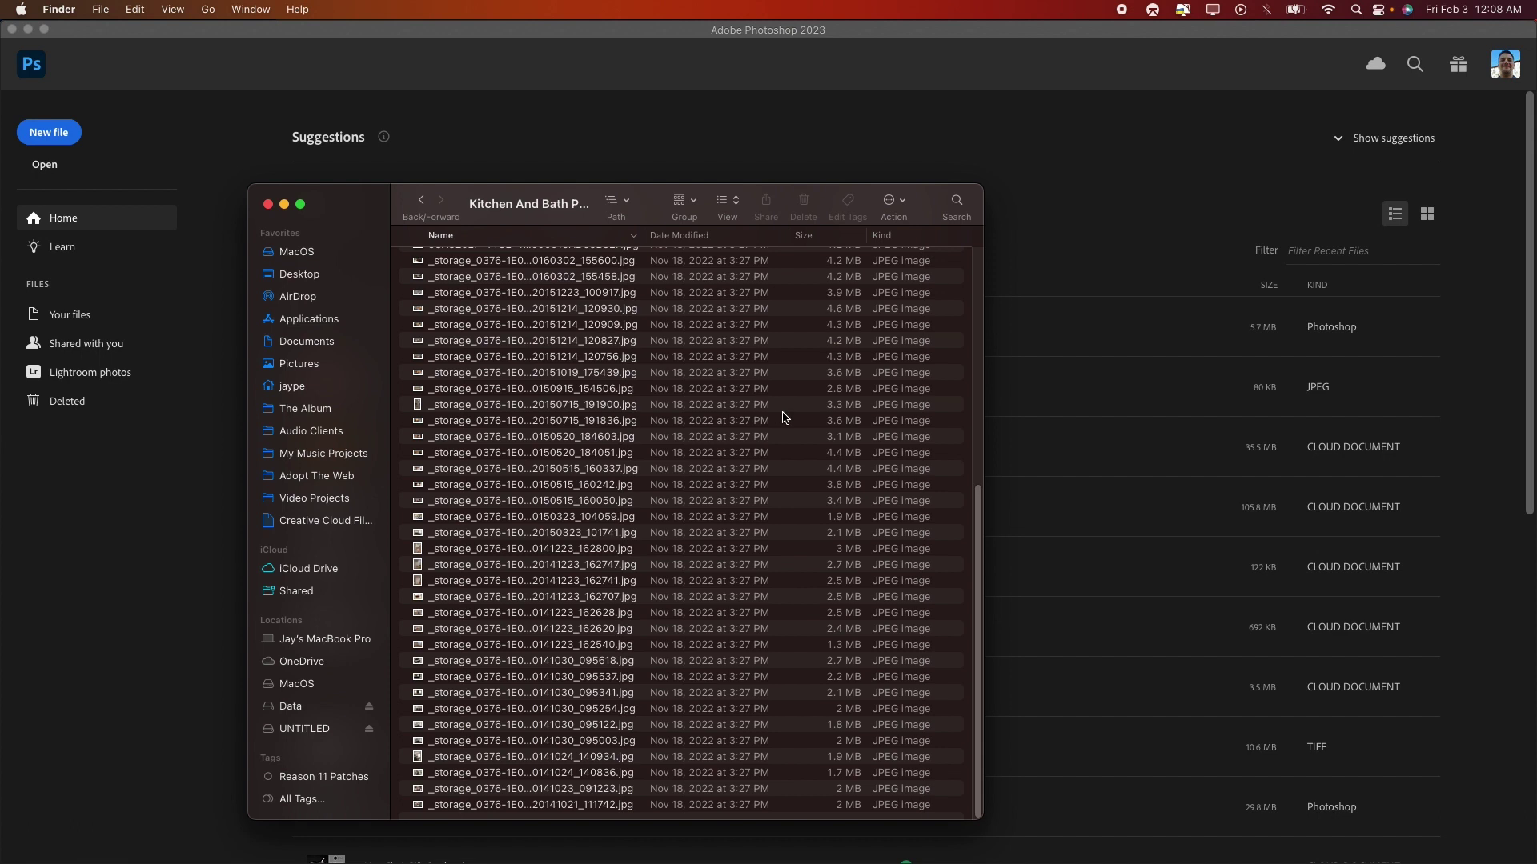
scroll(783, 417, up, 15)
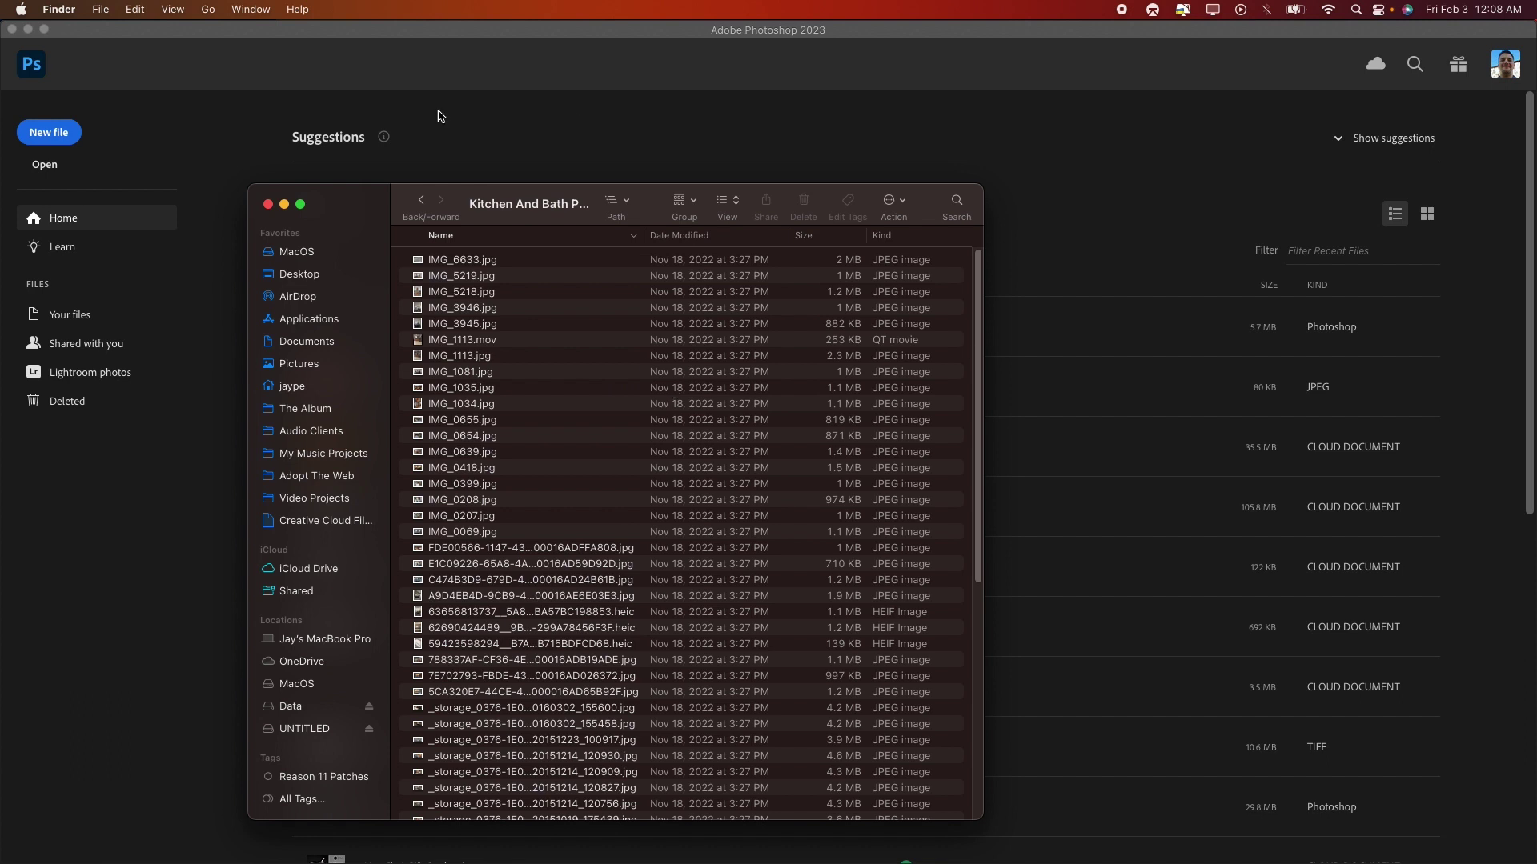
click(378, 69)
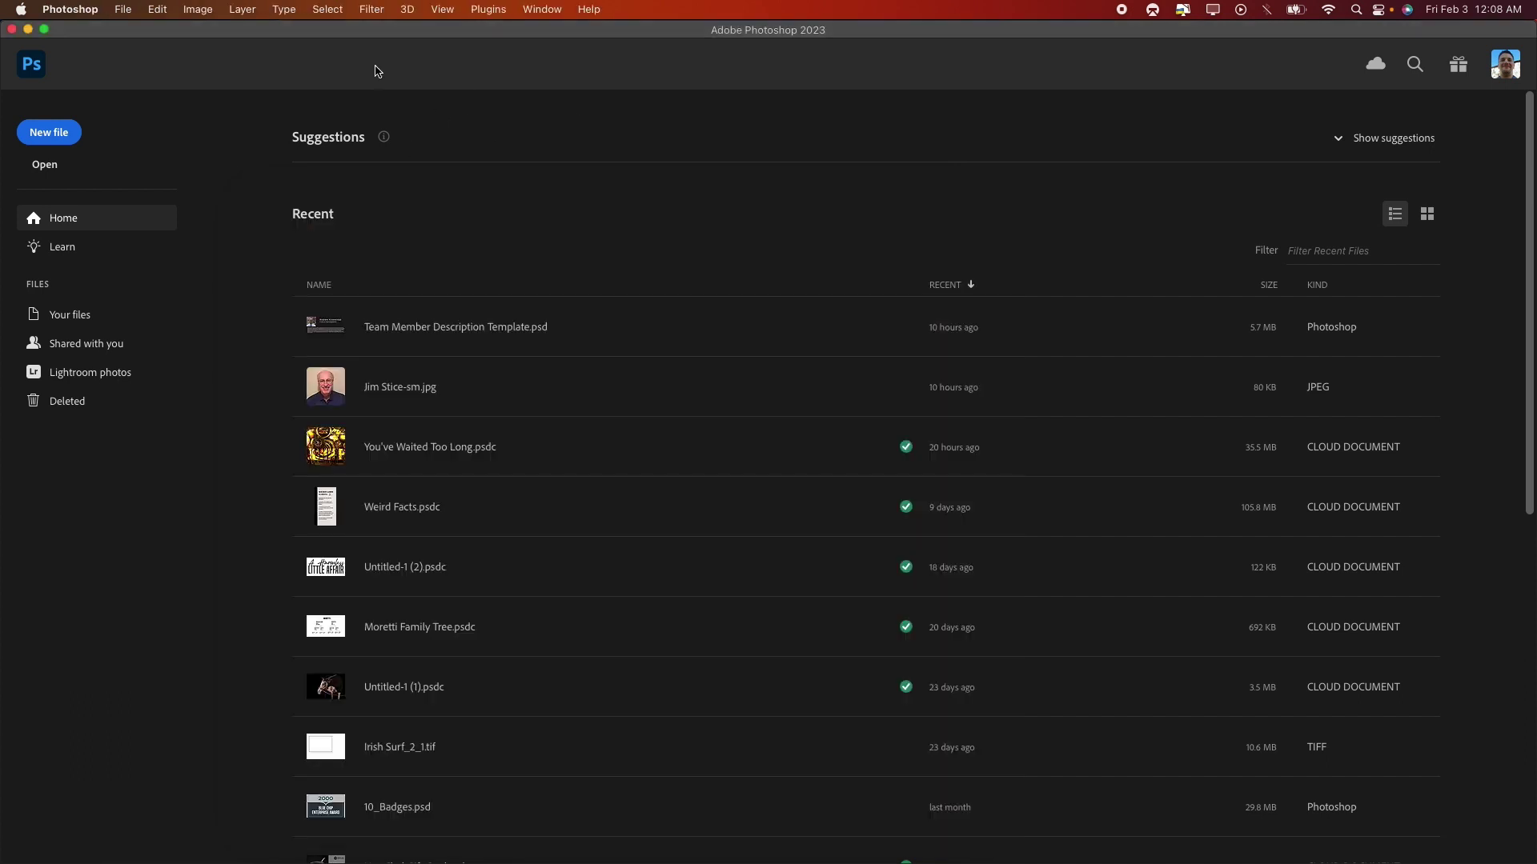
click(128, 11)
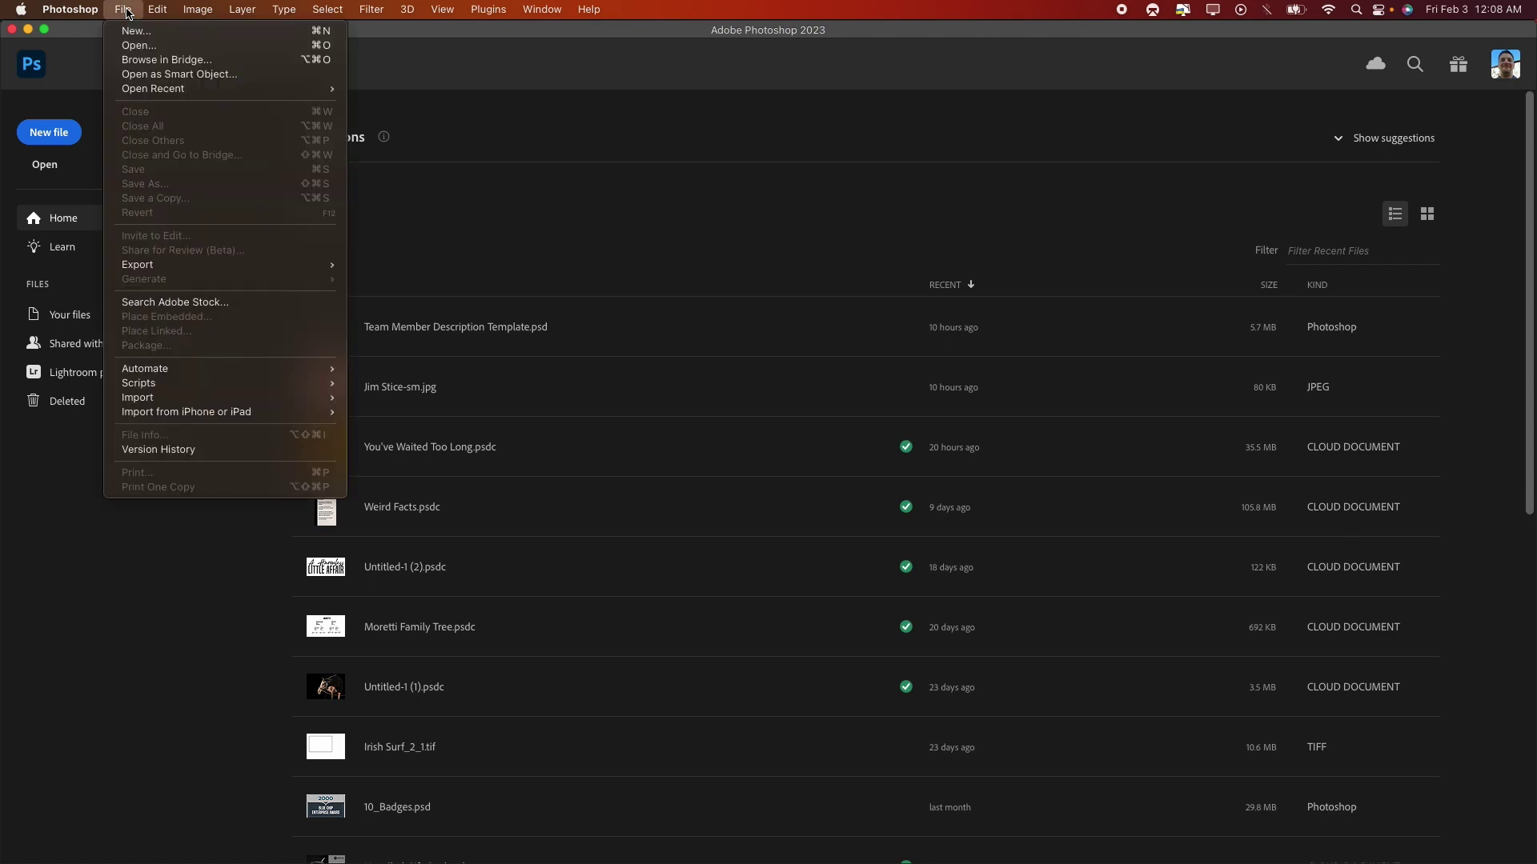
mouse_move(218, 375)
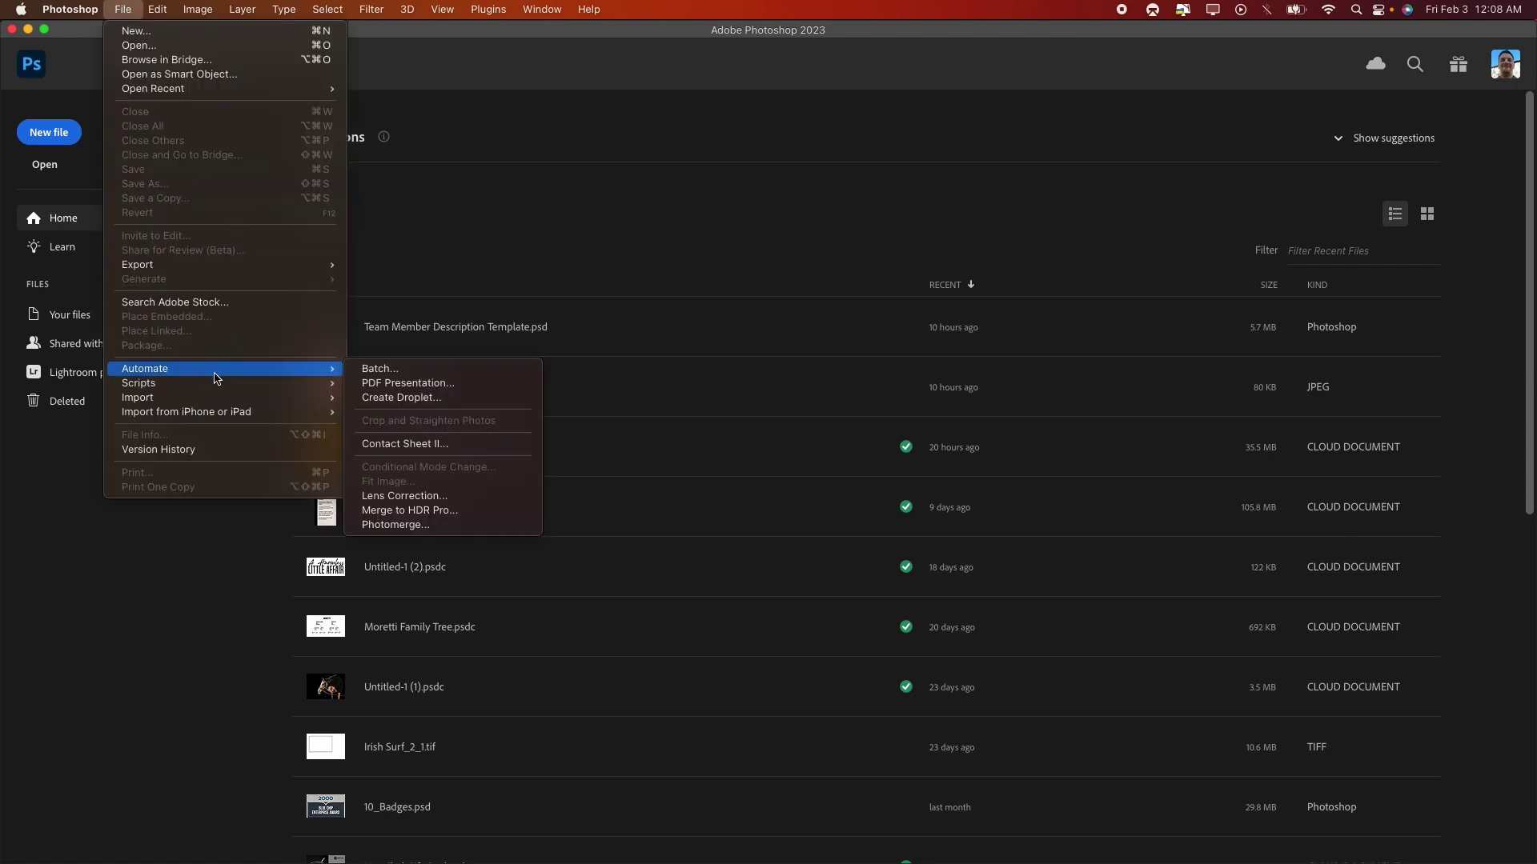
click(408, 384)
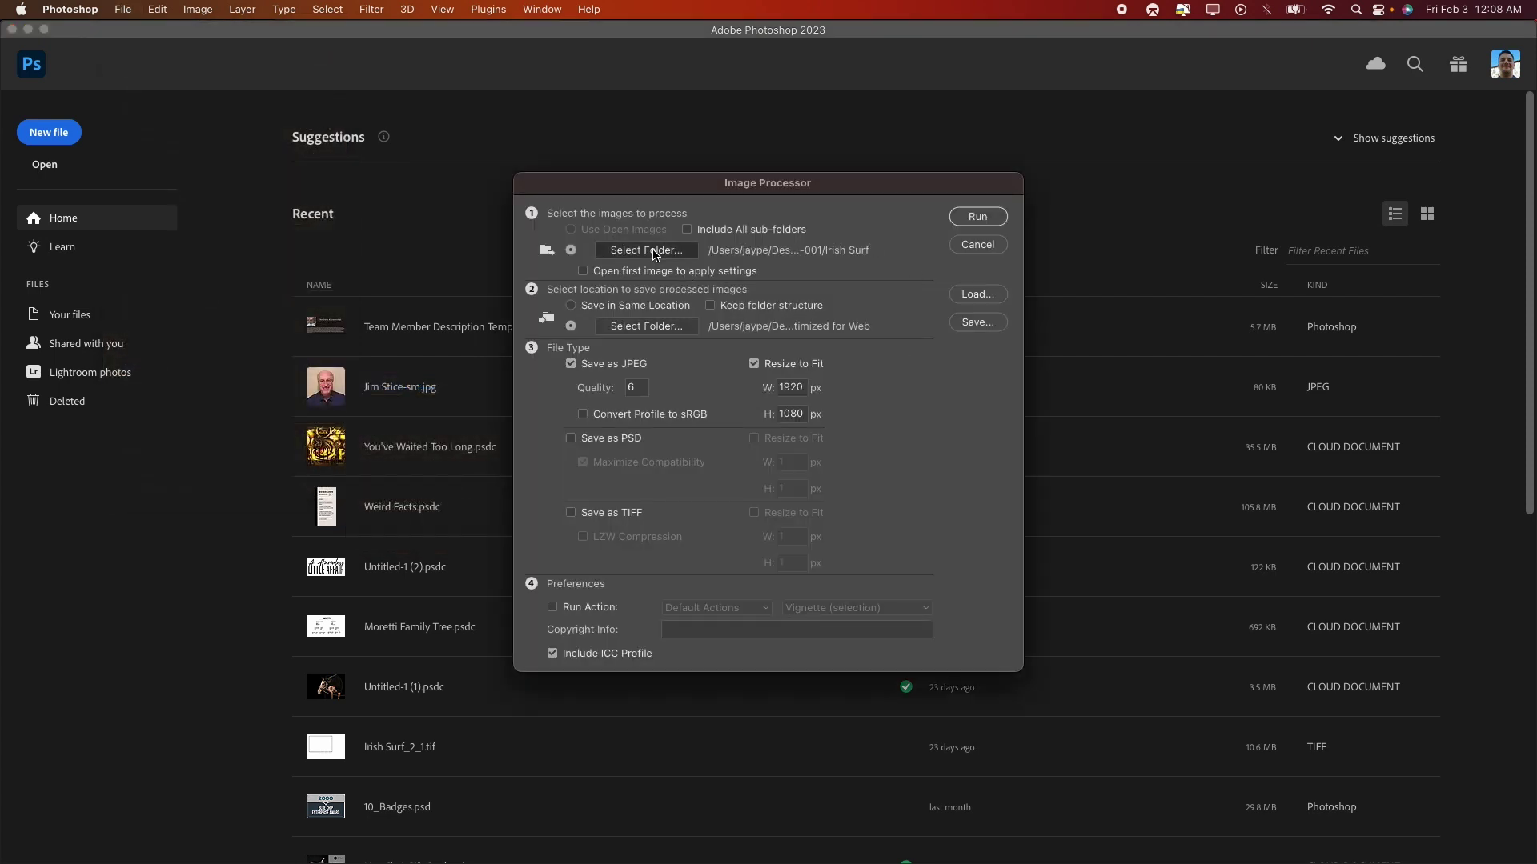
- Set the source images to the Desktop's Kitchen And Bath Portfolio folder
click(646, 250)
click(624, 292)
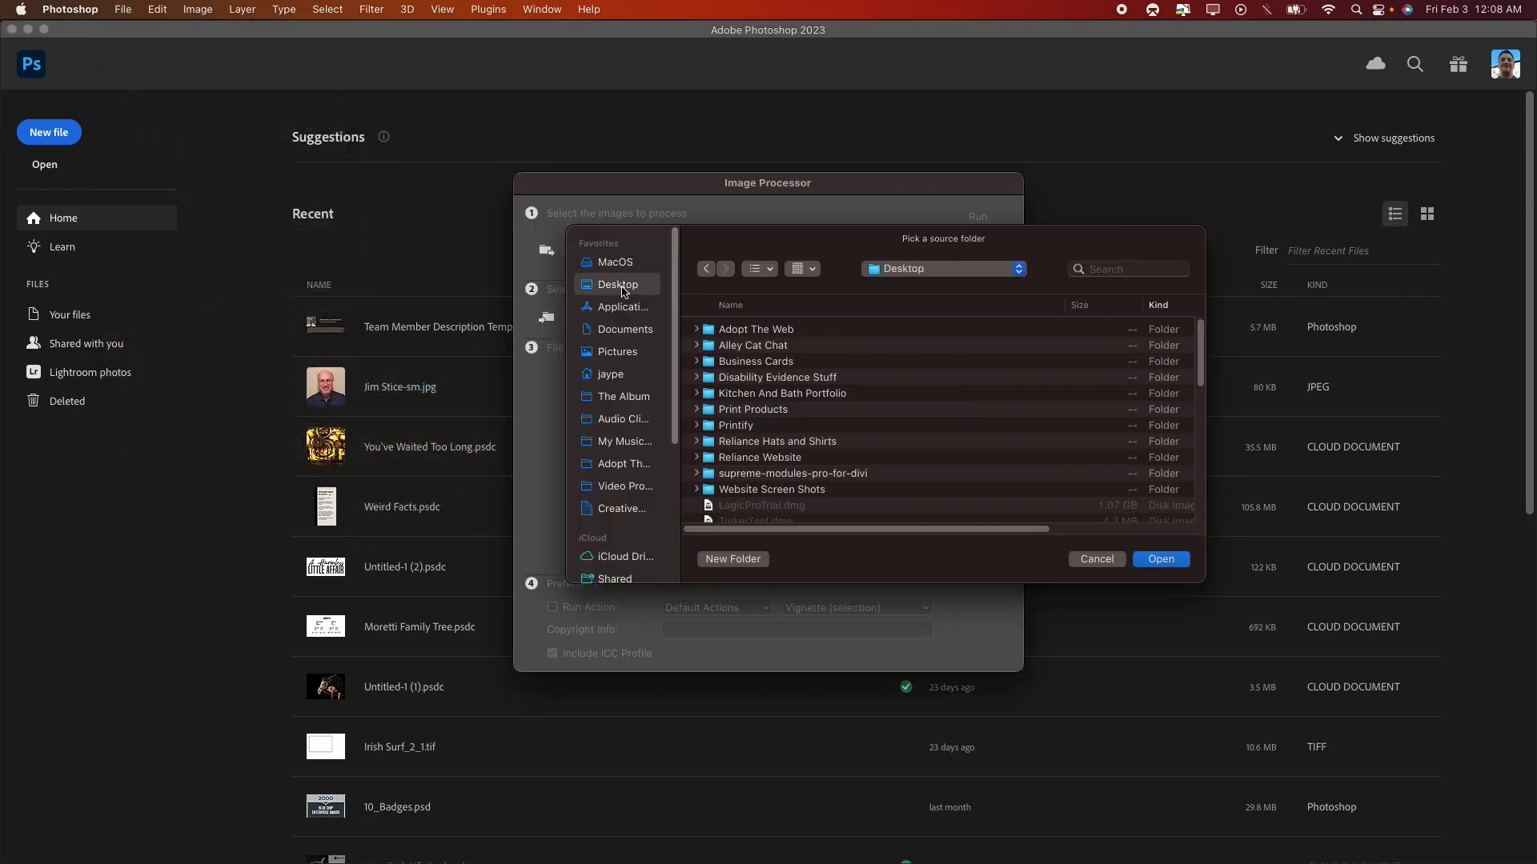
click(789, 395)
click(1166, 557)
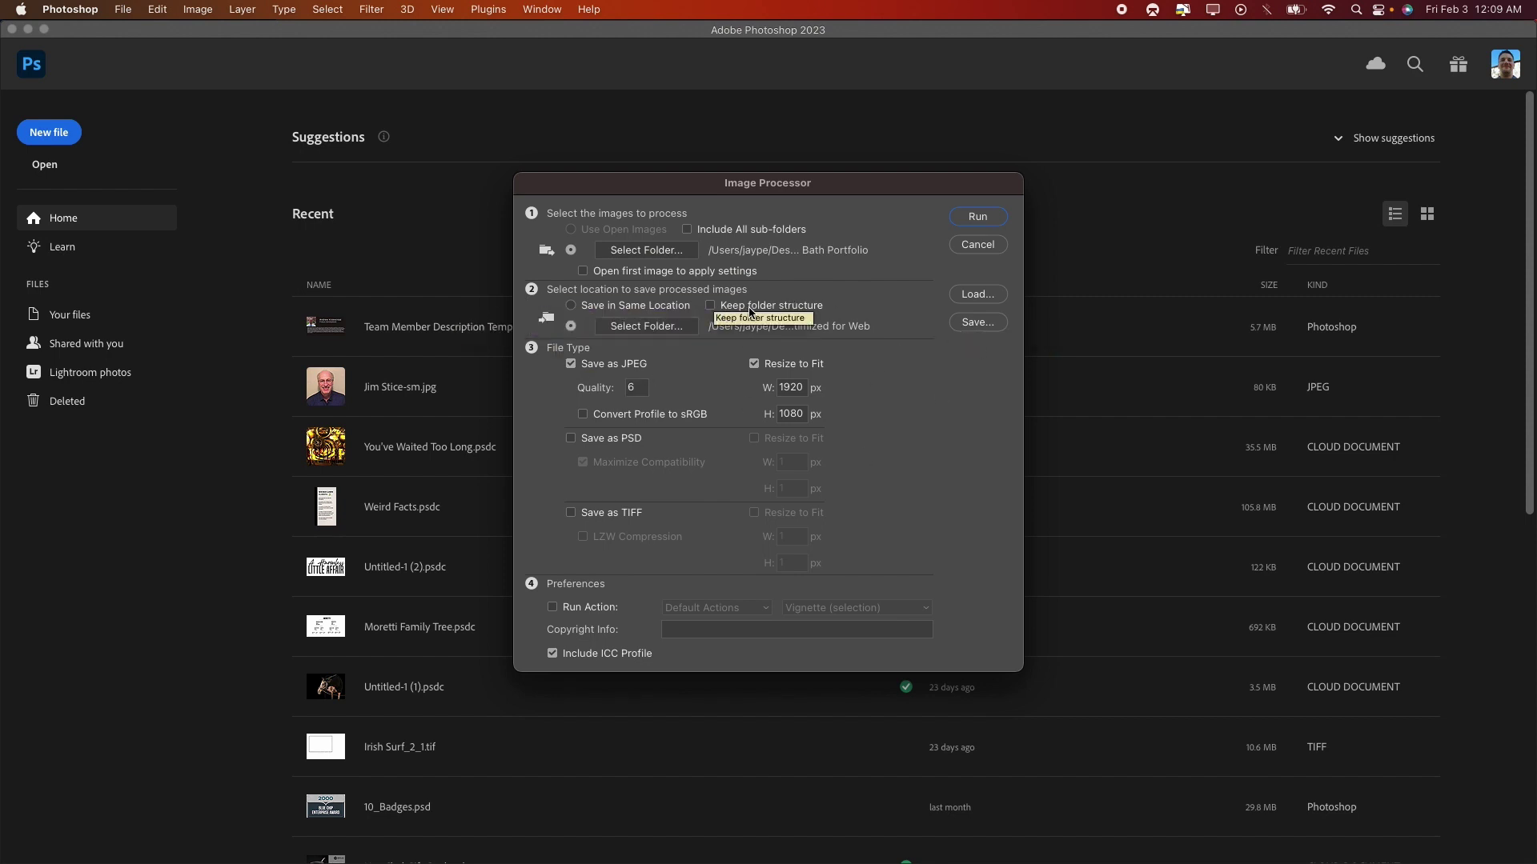
- Create the Desktop folder 'Optimized Kitchen and Bath Portfolio Images' and make it the destination
click(648, 329)
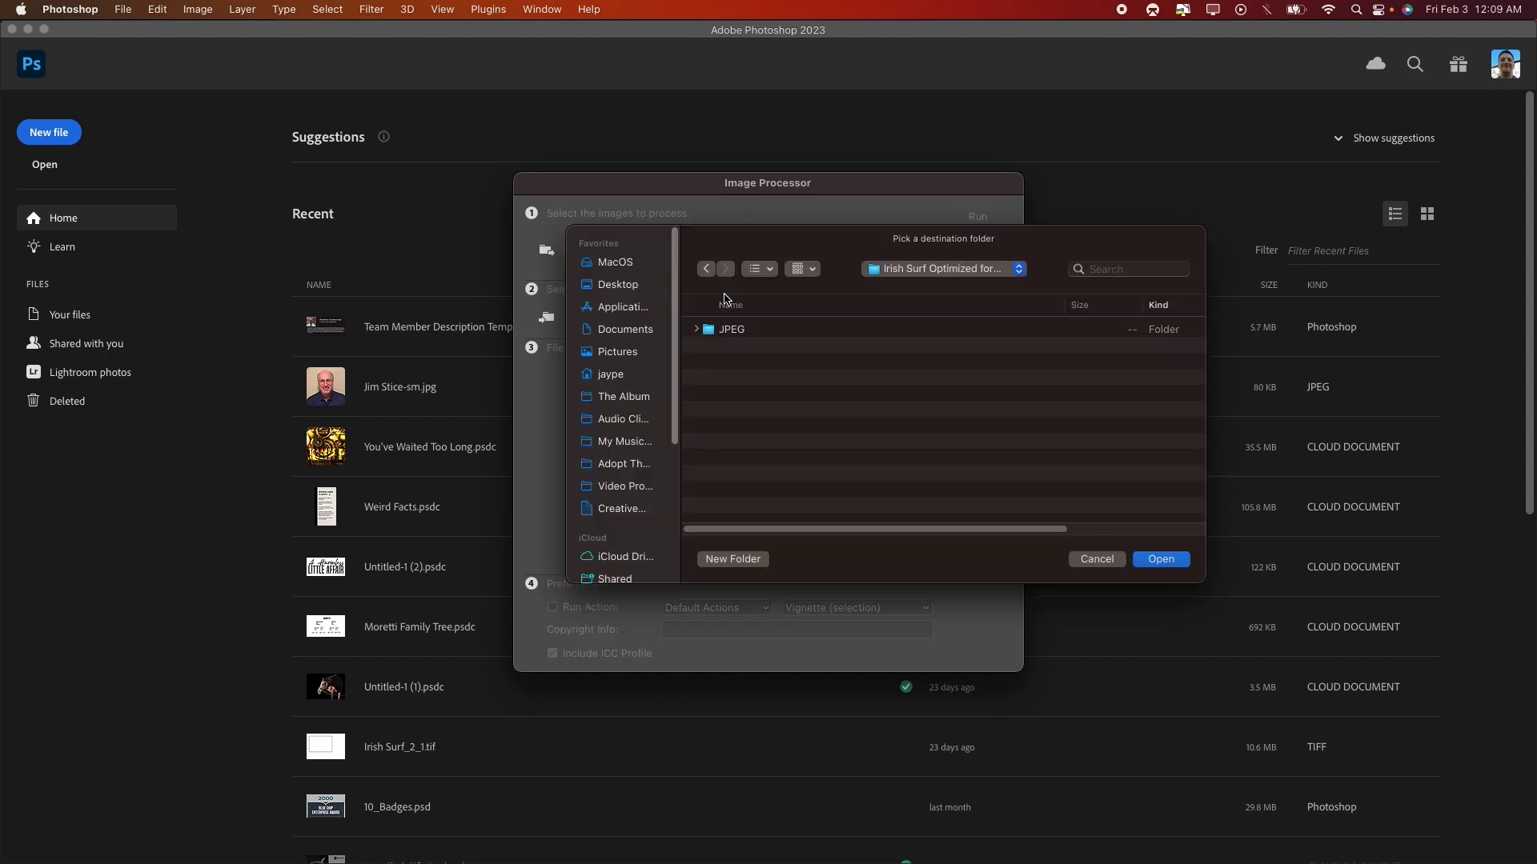
triple_click(872, 240)
click(620, 286)
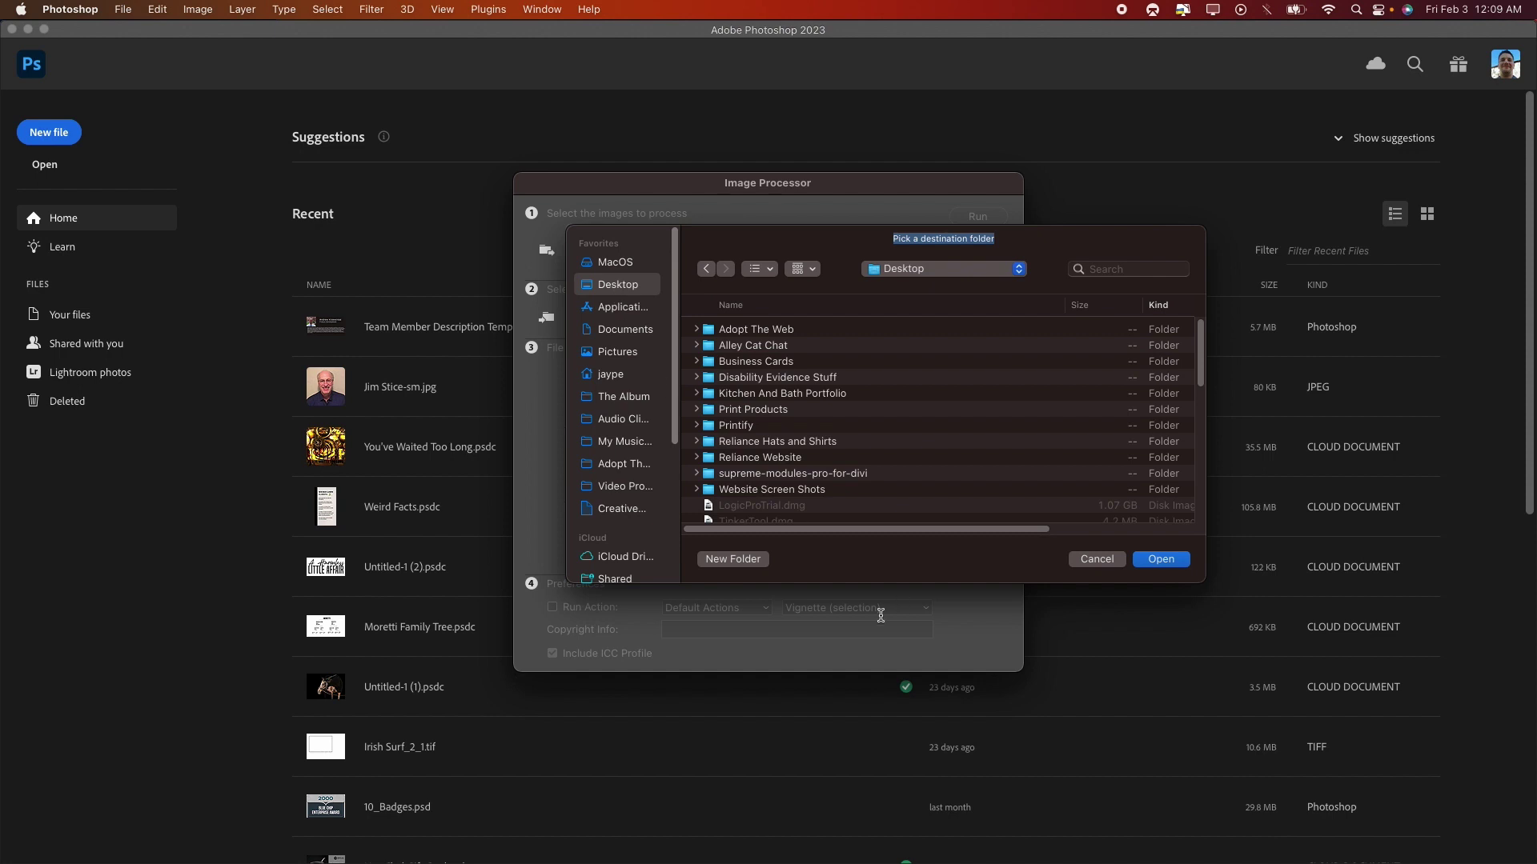
click(749, 560)
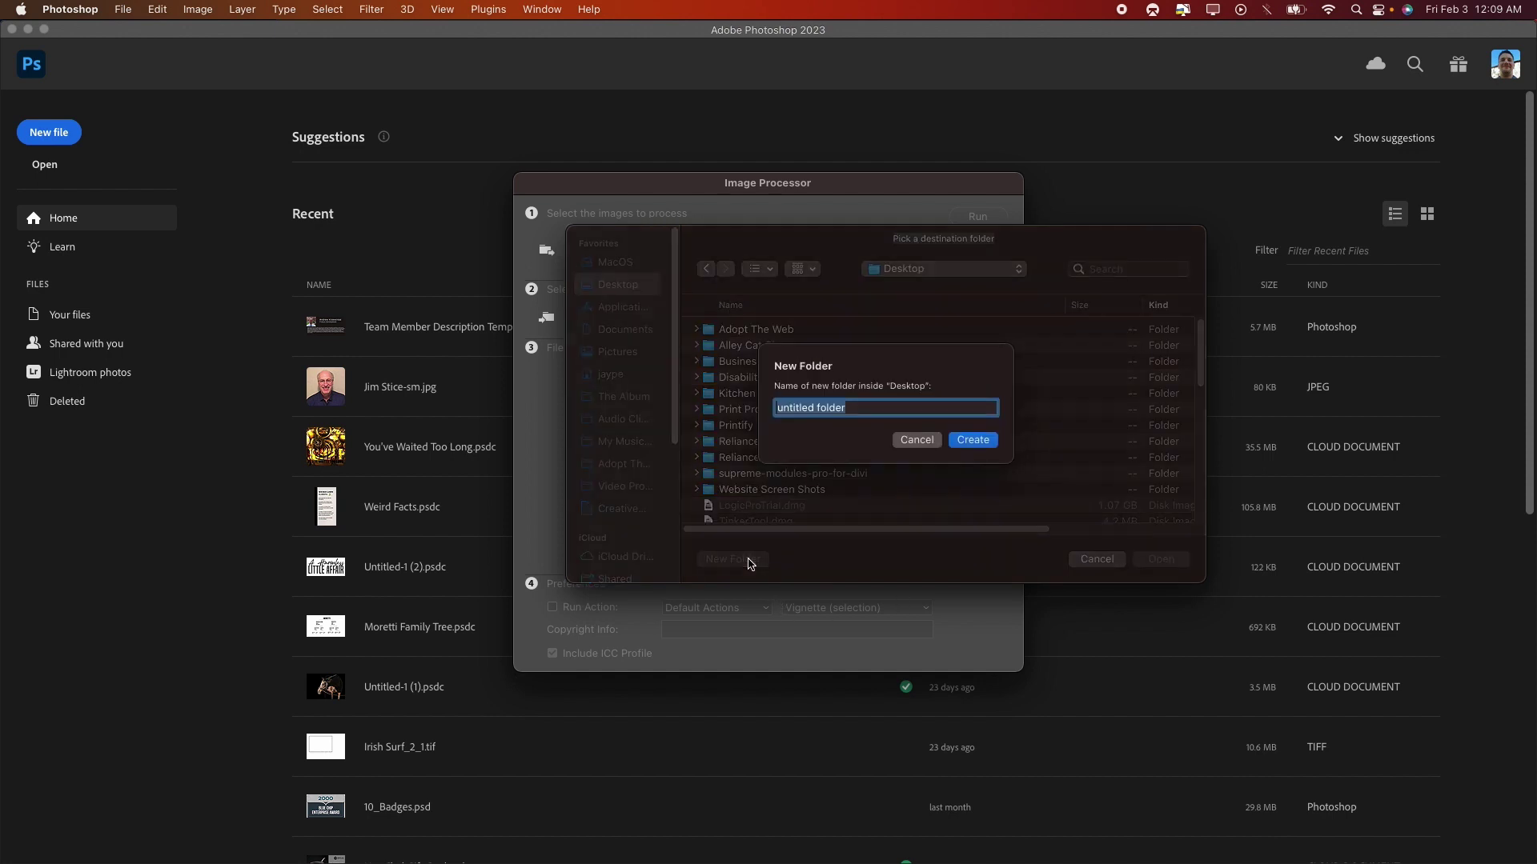
text(Optimized Kitchen and Bath Port)
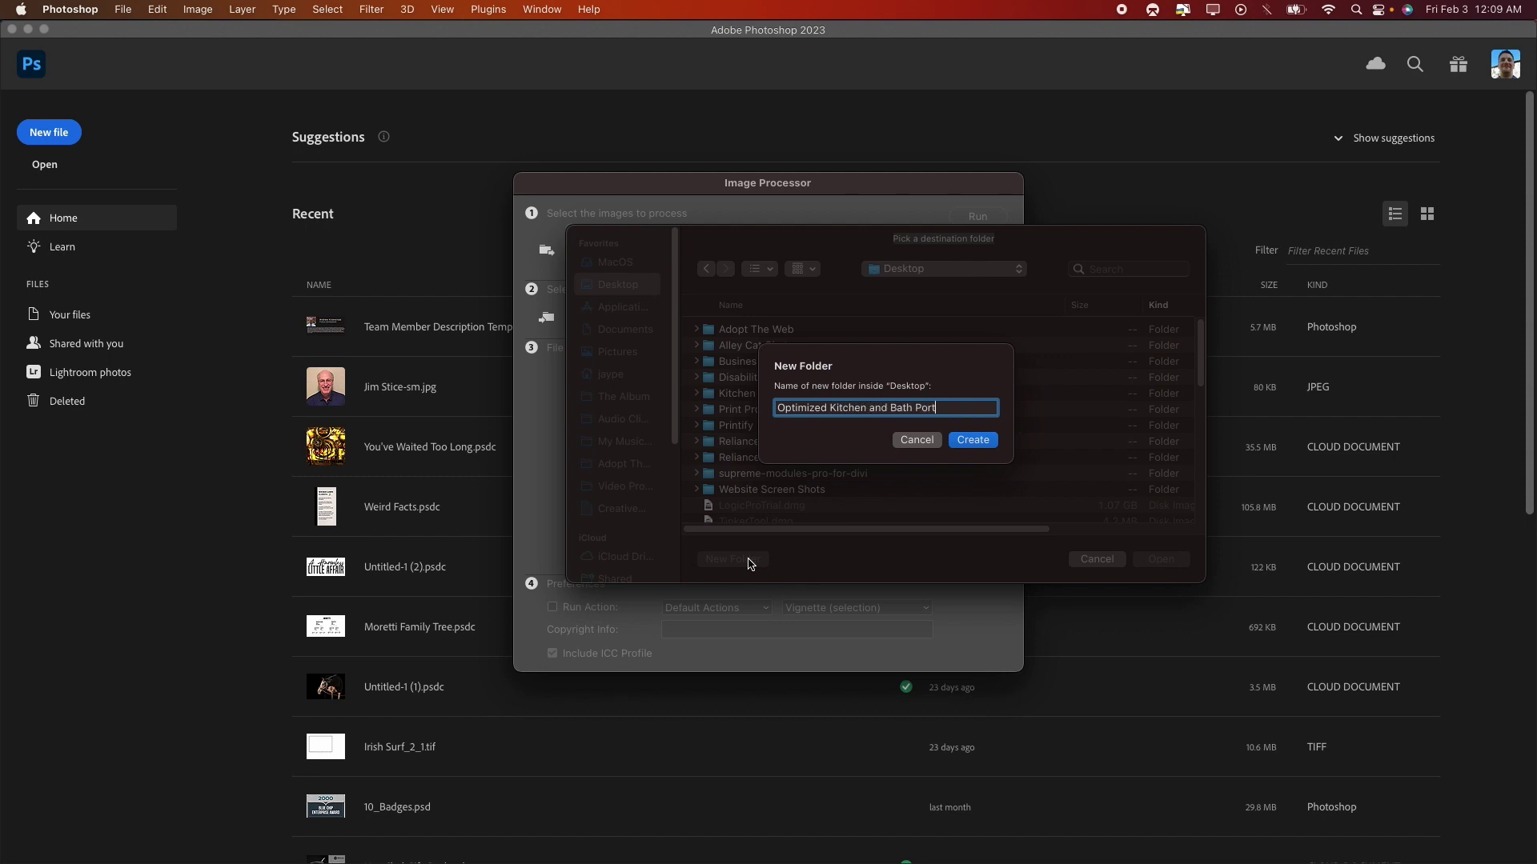
text(folio Images)
click(977, 445)
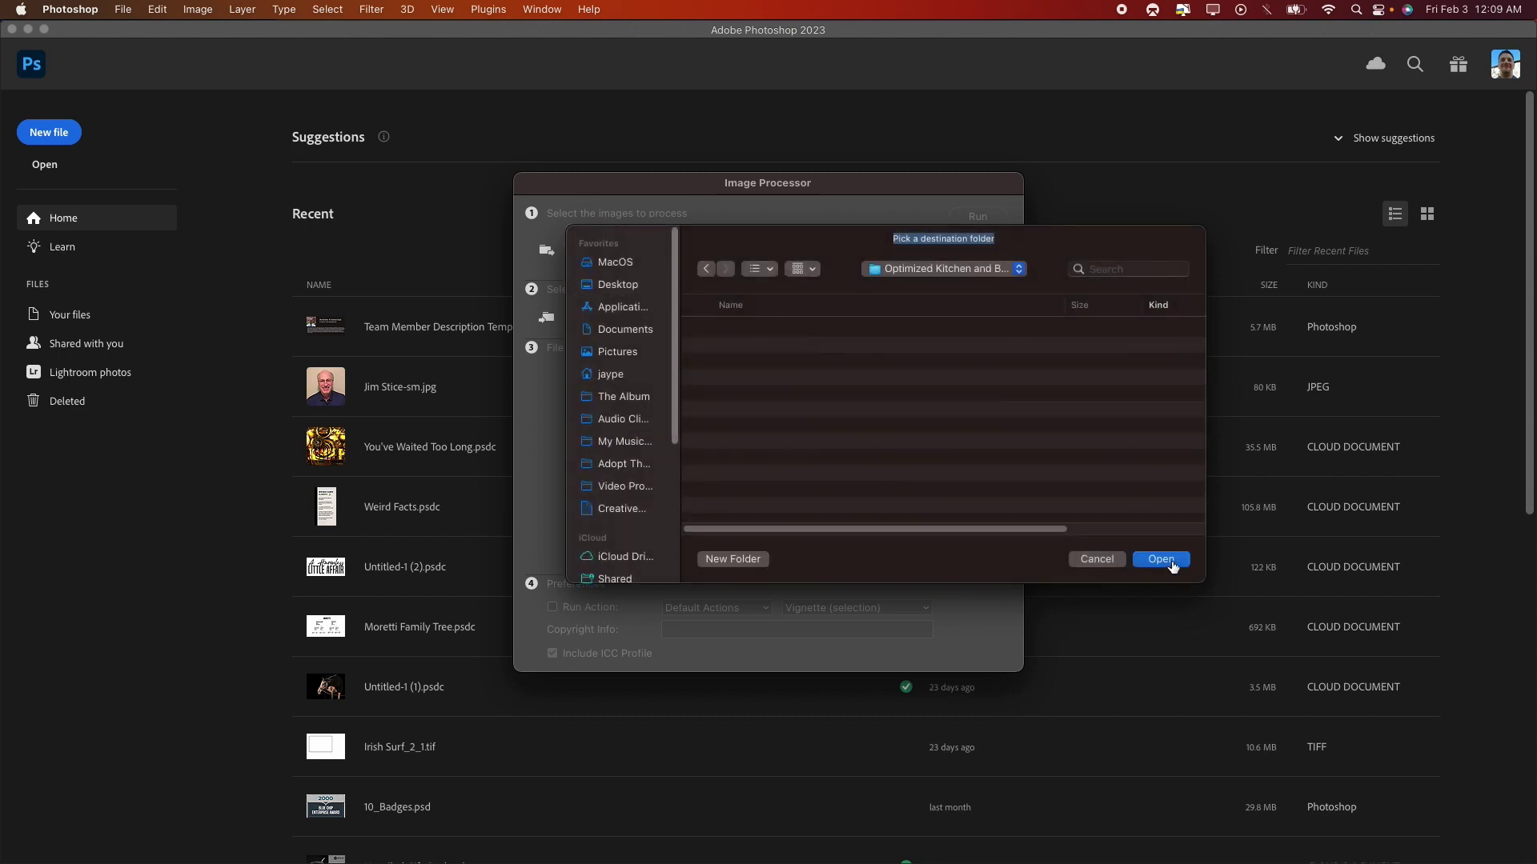
click(1172, 560)
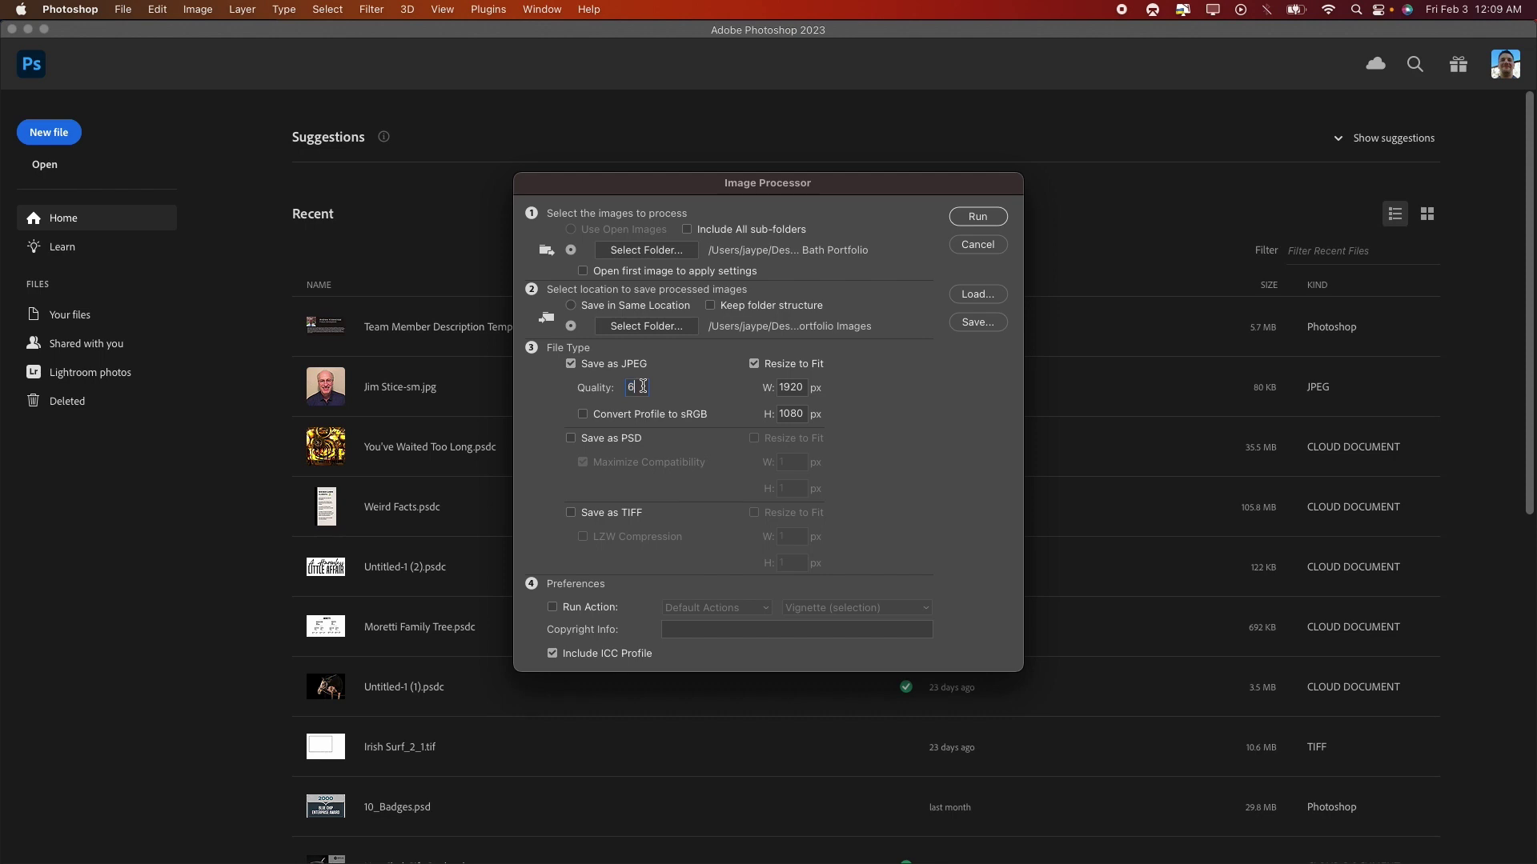
- Verify JPEG Resize to Fit at 1920 × 1080, then run the batch on all portfolio images
double_click(798, 388)
double_click(800, 413)
drag(844, 194, 759, 204)
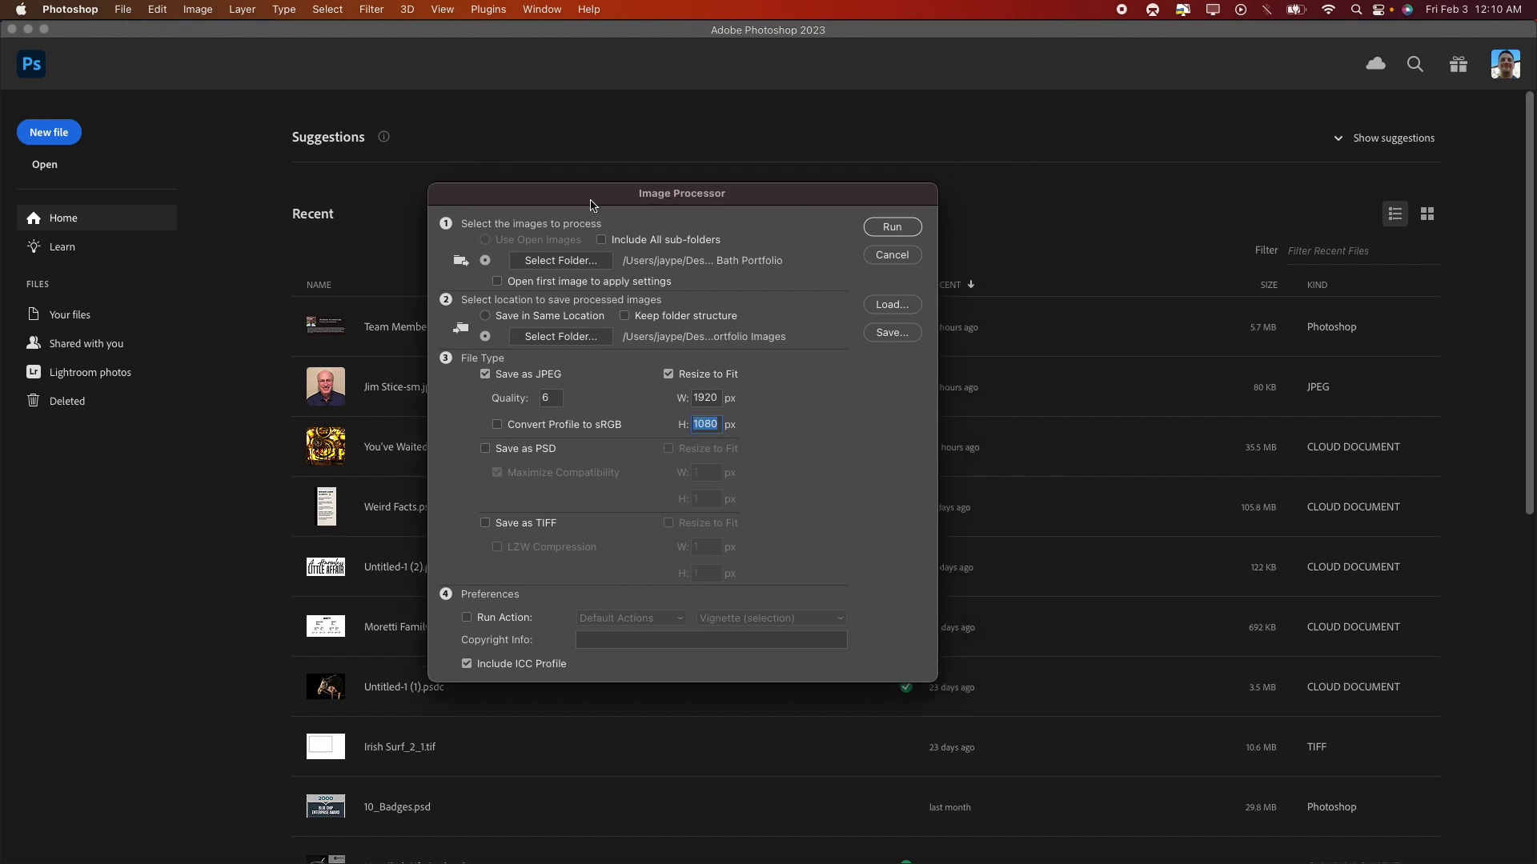
click(890, 229)
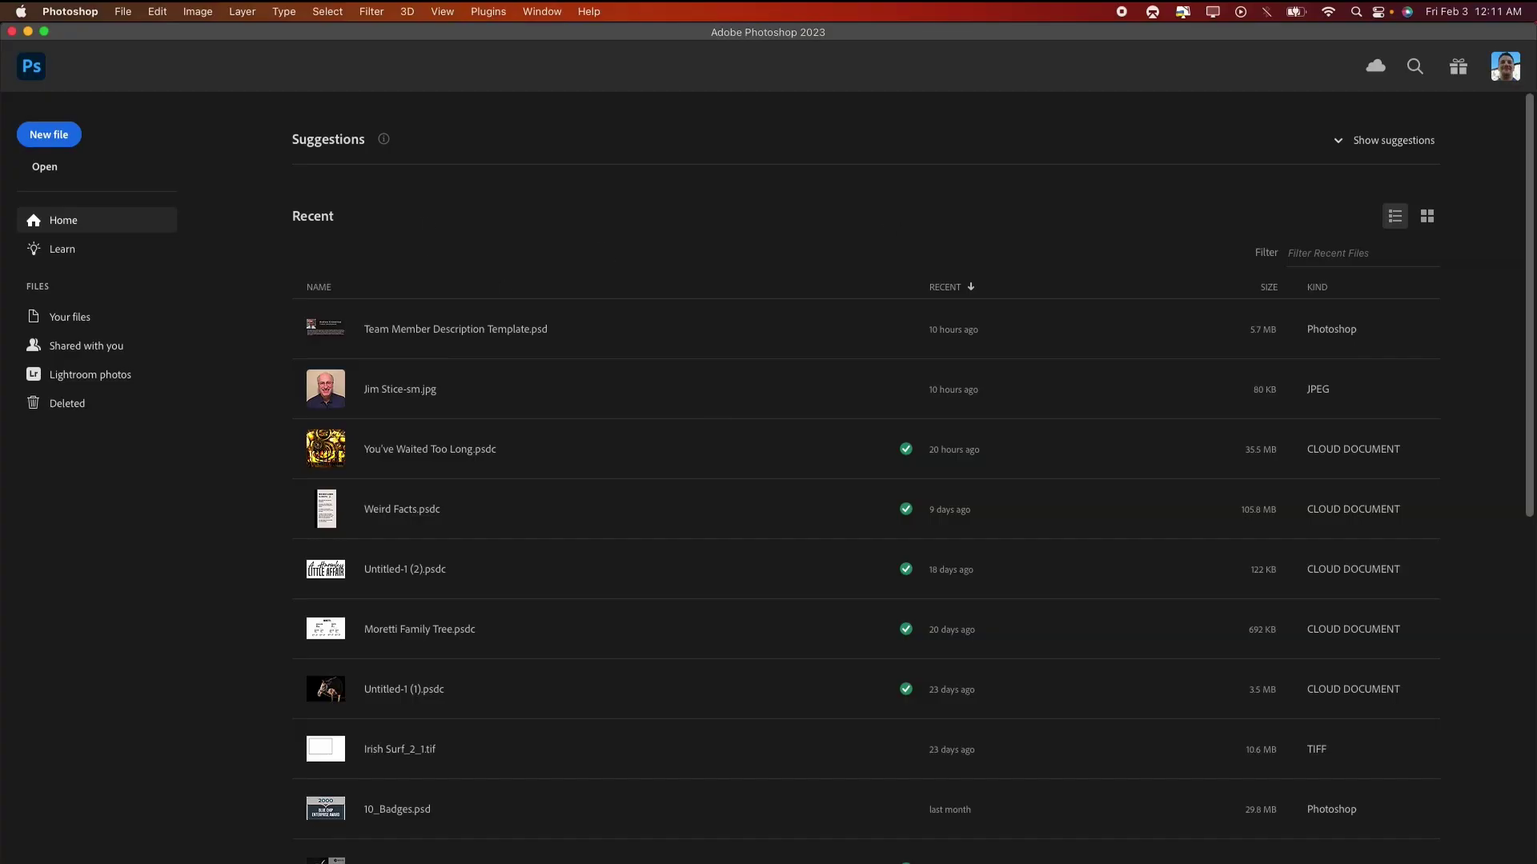
- In Finder, open Desktop > Optimized Kitchen and Bath Portfolio Images > JPEG and scroll through the resized files
key(super+Tab)
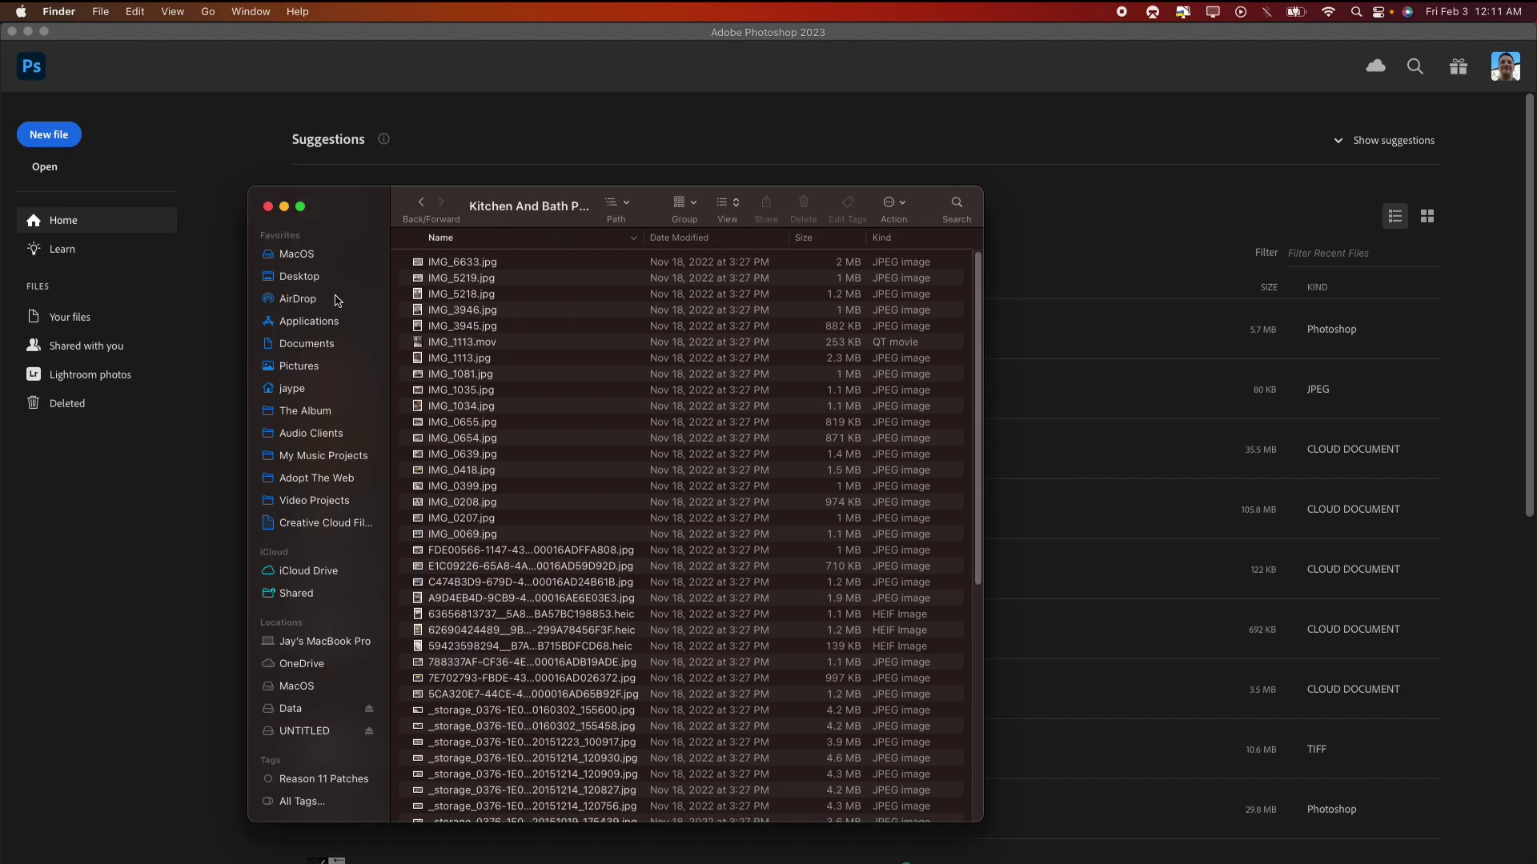
click(305, 278)
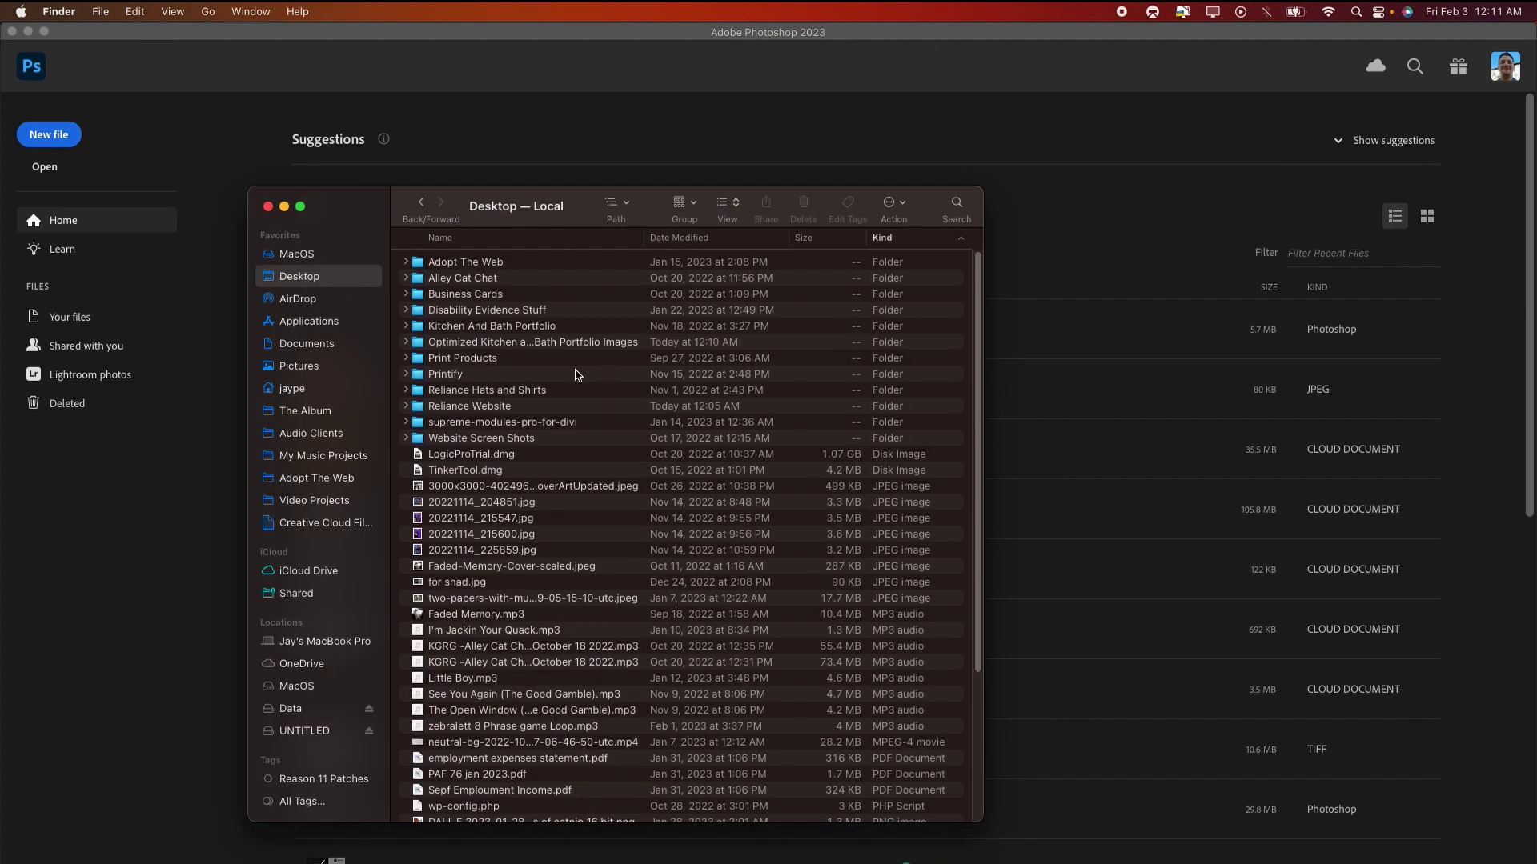
double_click(466, 343)
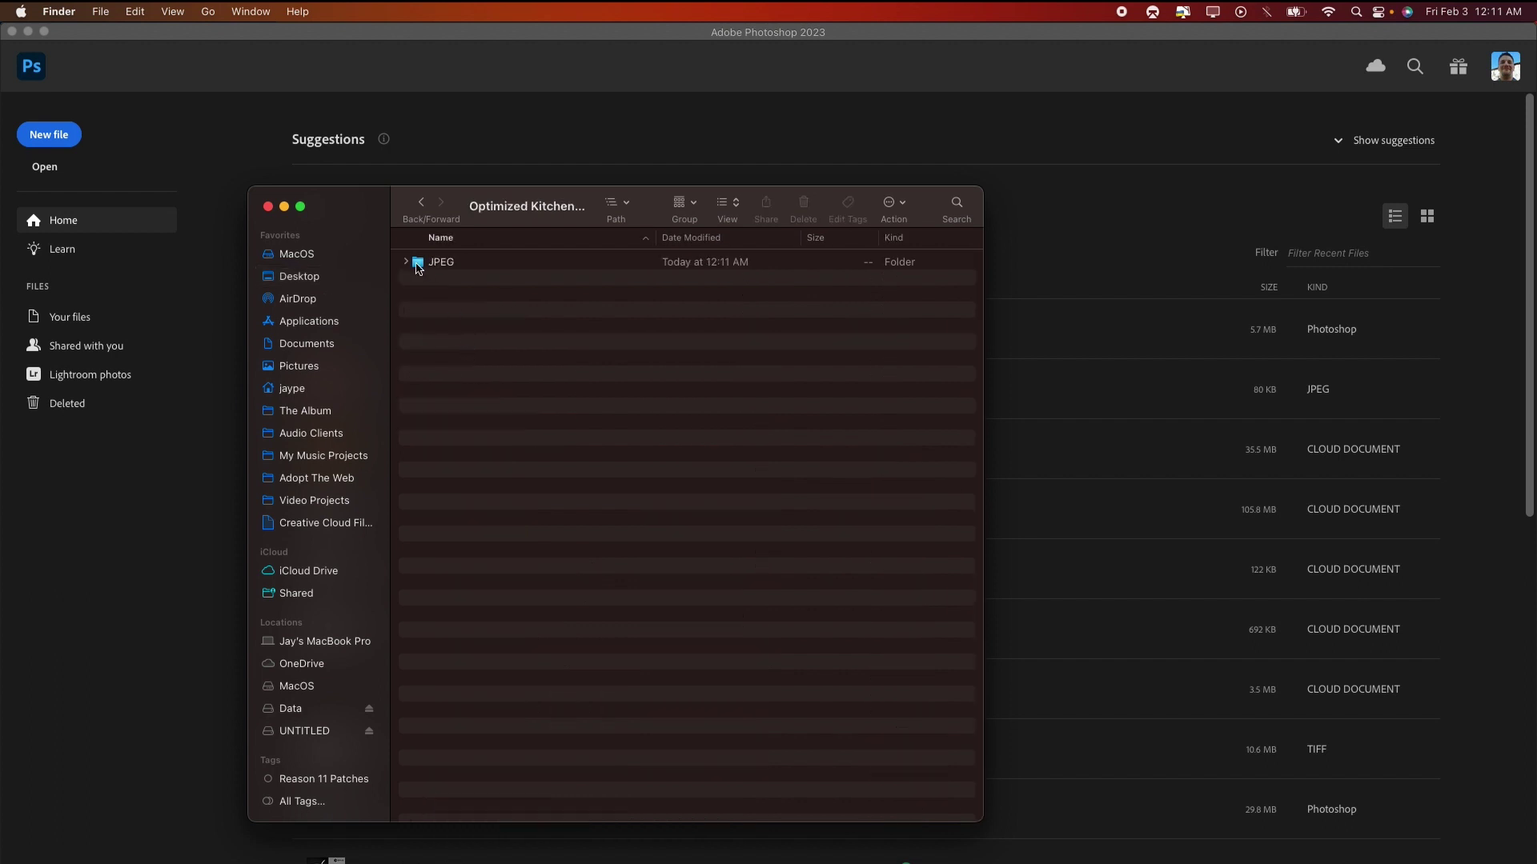
double_click(448, 262)
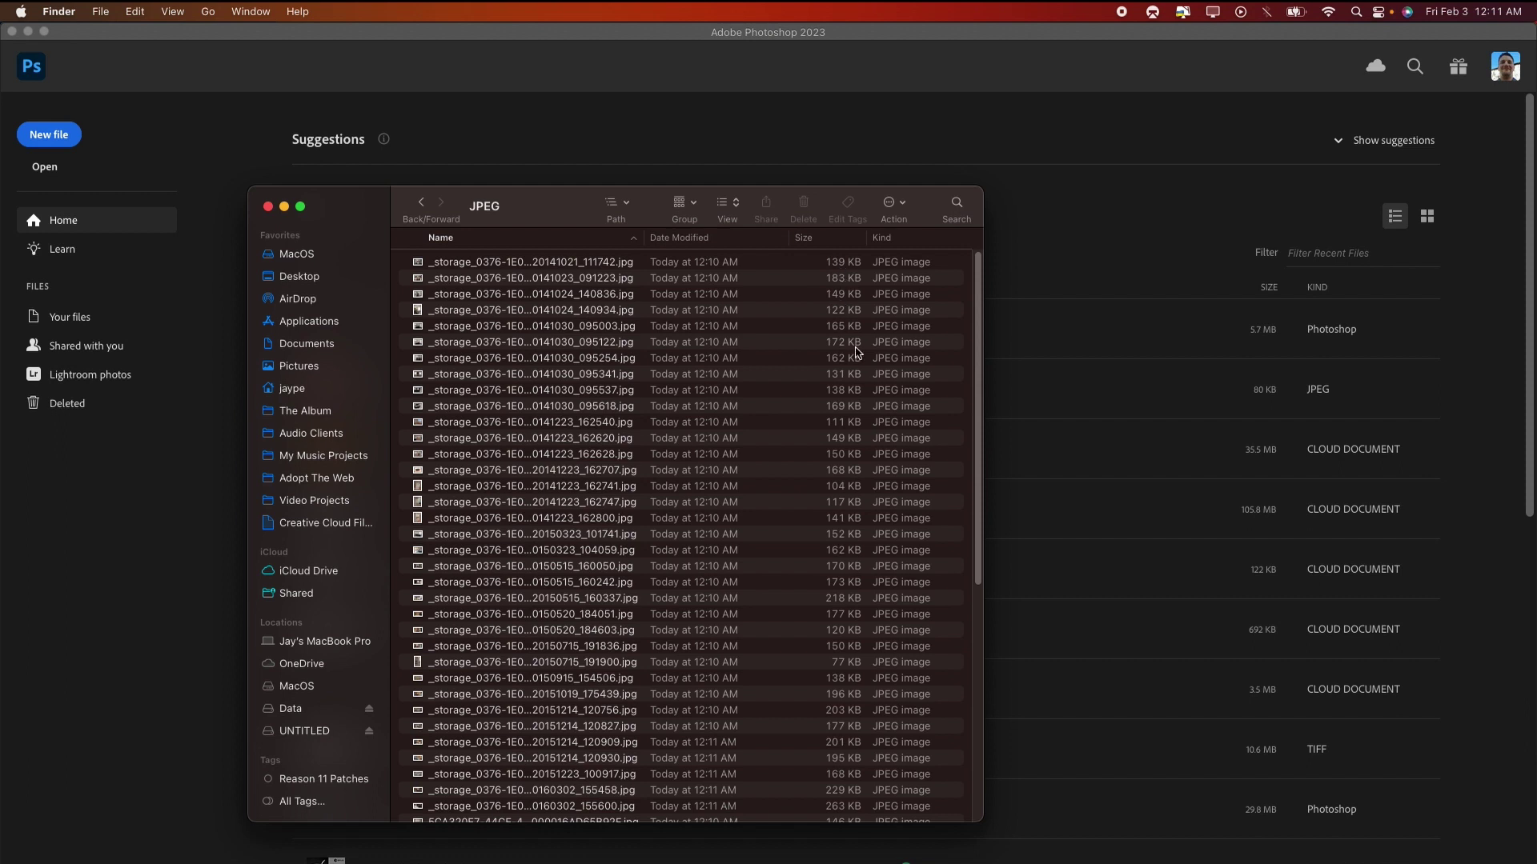
scroll(855, 377, down, 3)
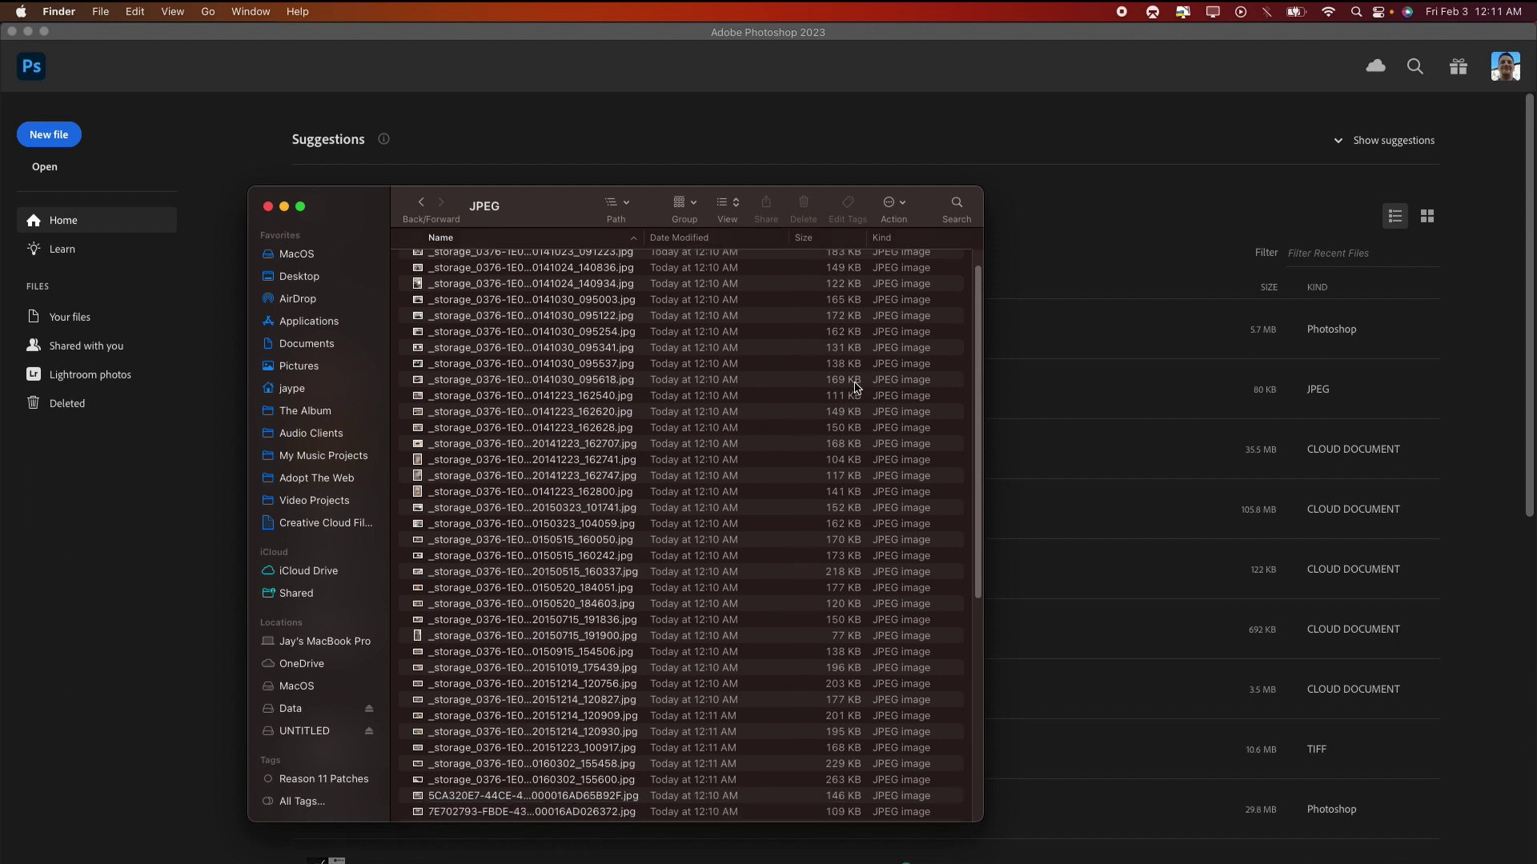
scroll(856, 387, down, 5)
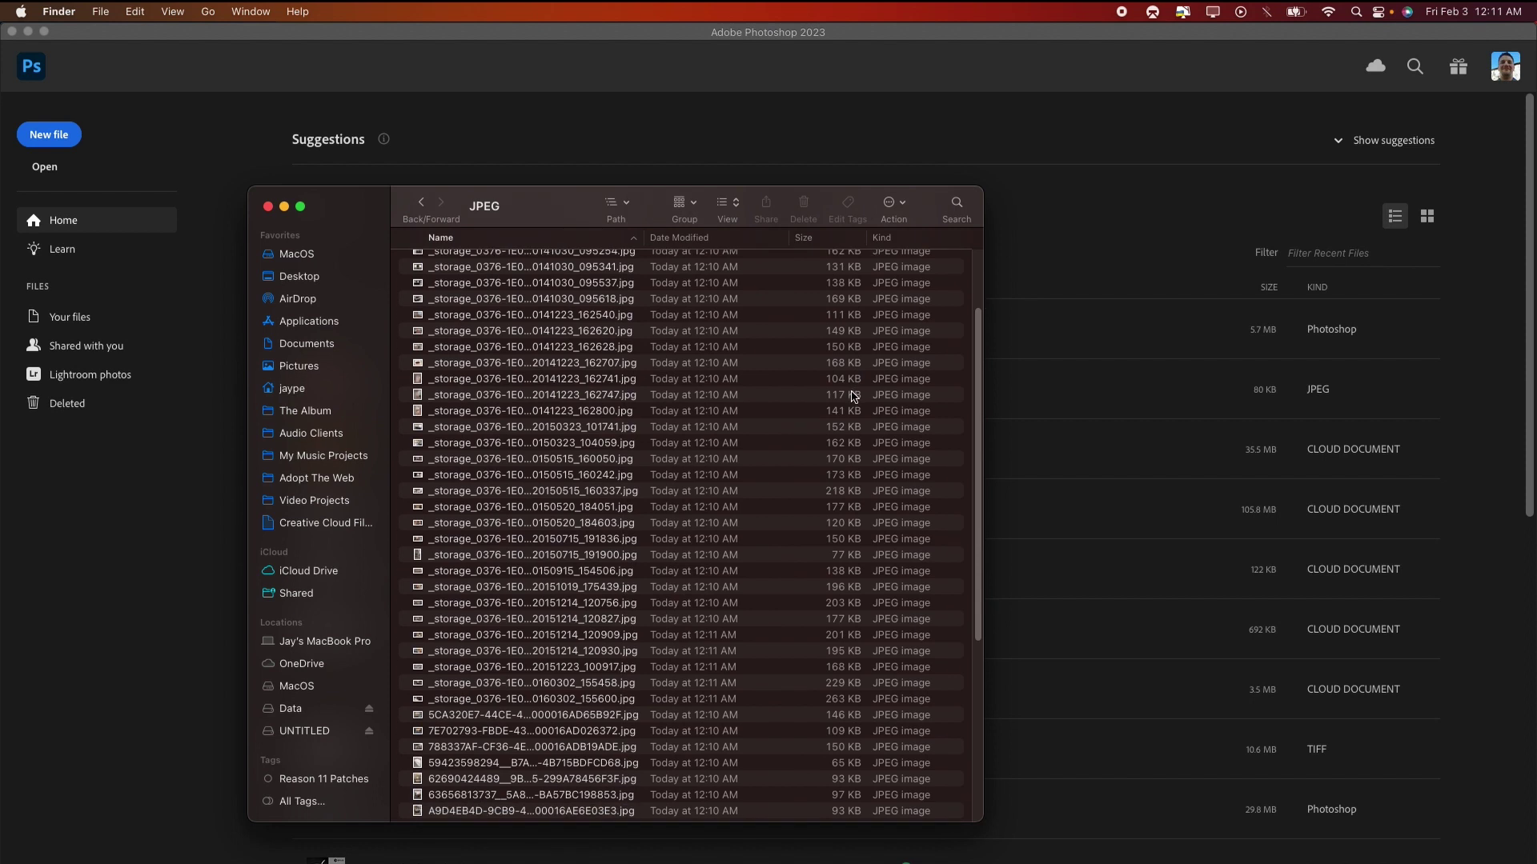
scroll(855, 396, down, 8)
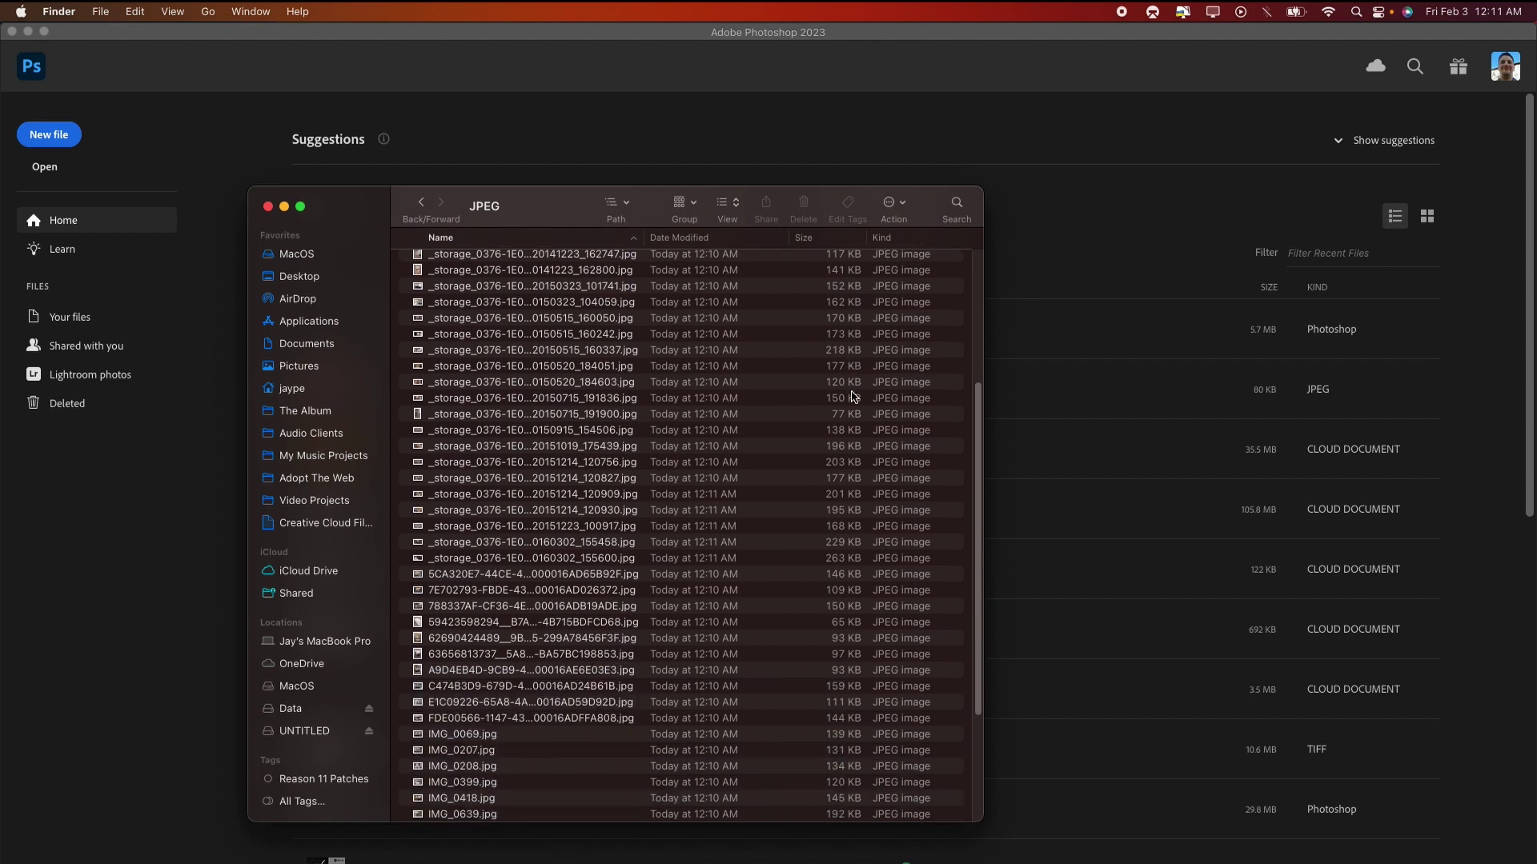
scroll(854, 396, down, 6)
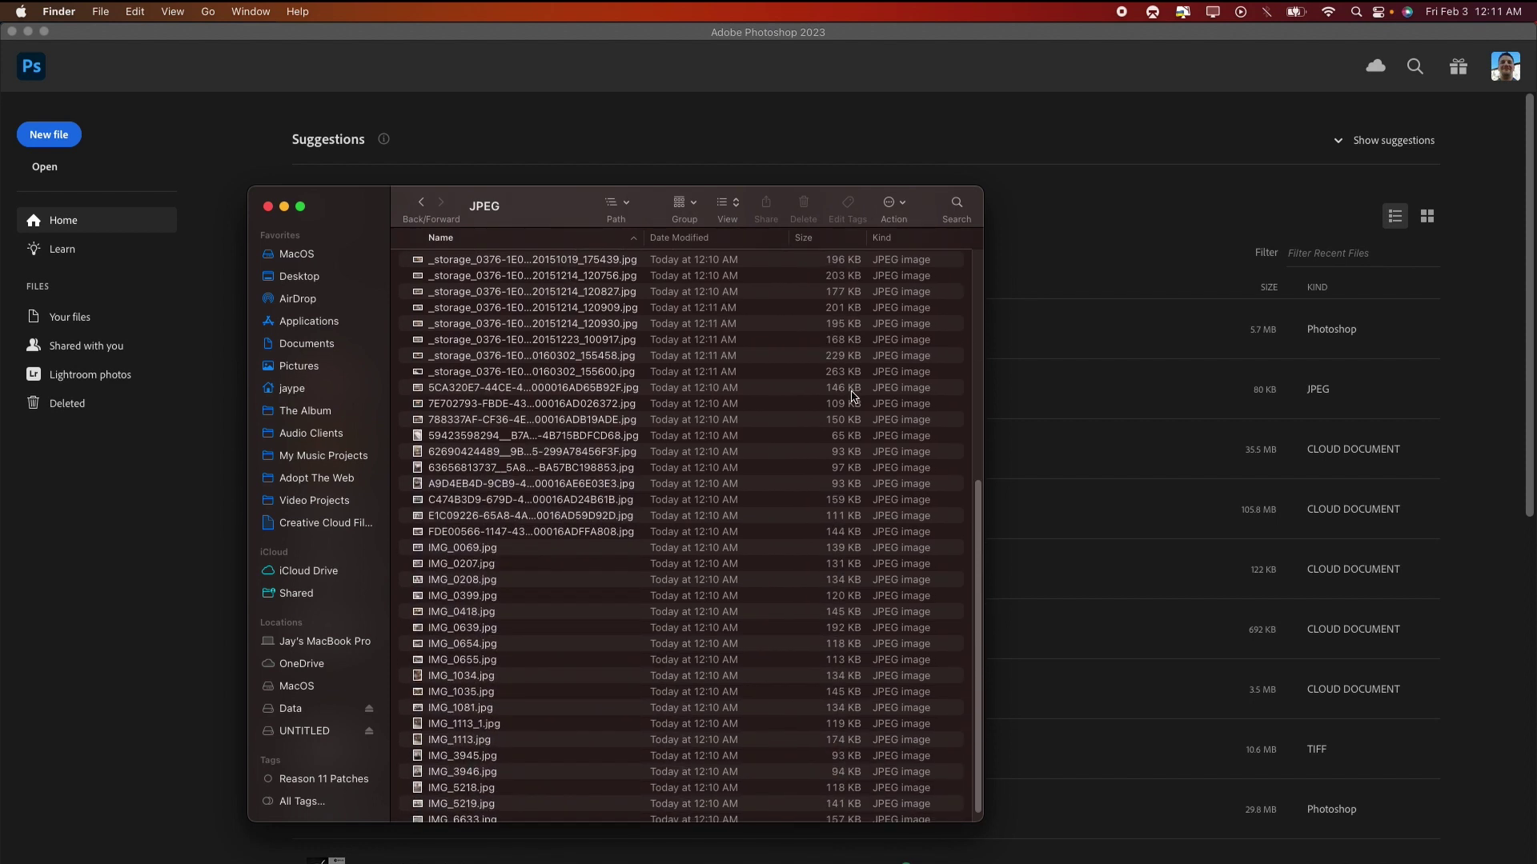
scroll(887, 694, down, 1)
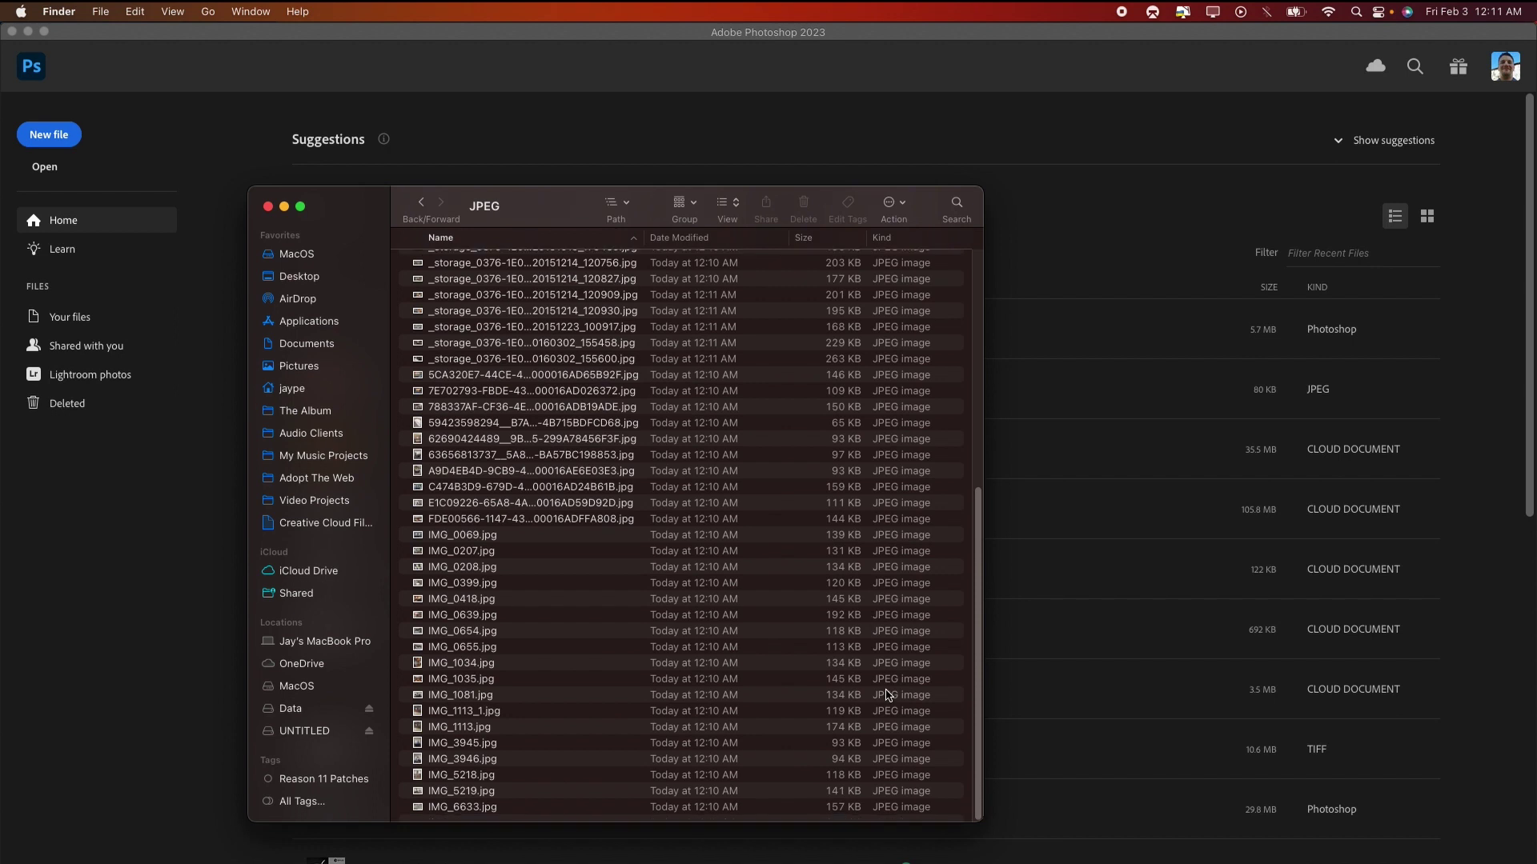
scroll(887, 694, up, 10)
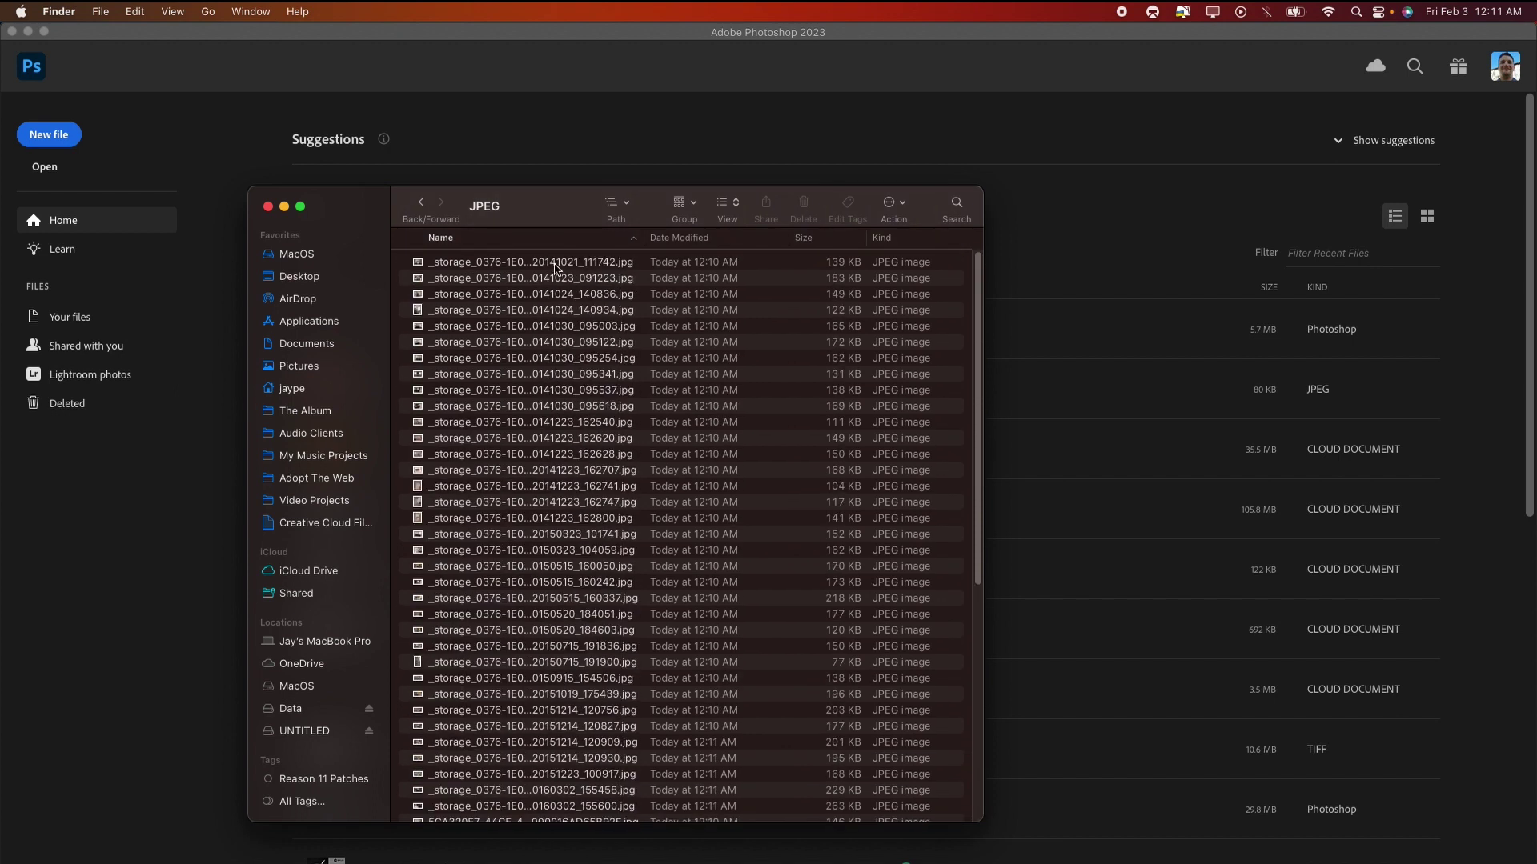
double_click(556, 267)
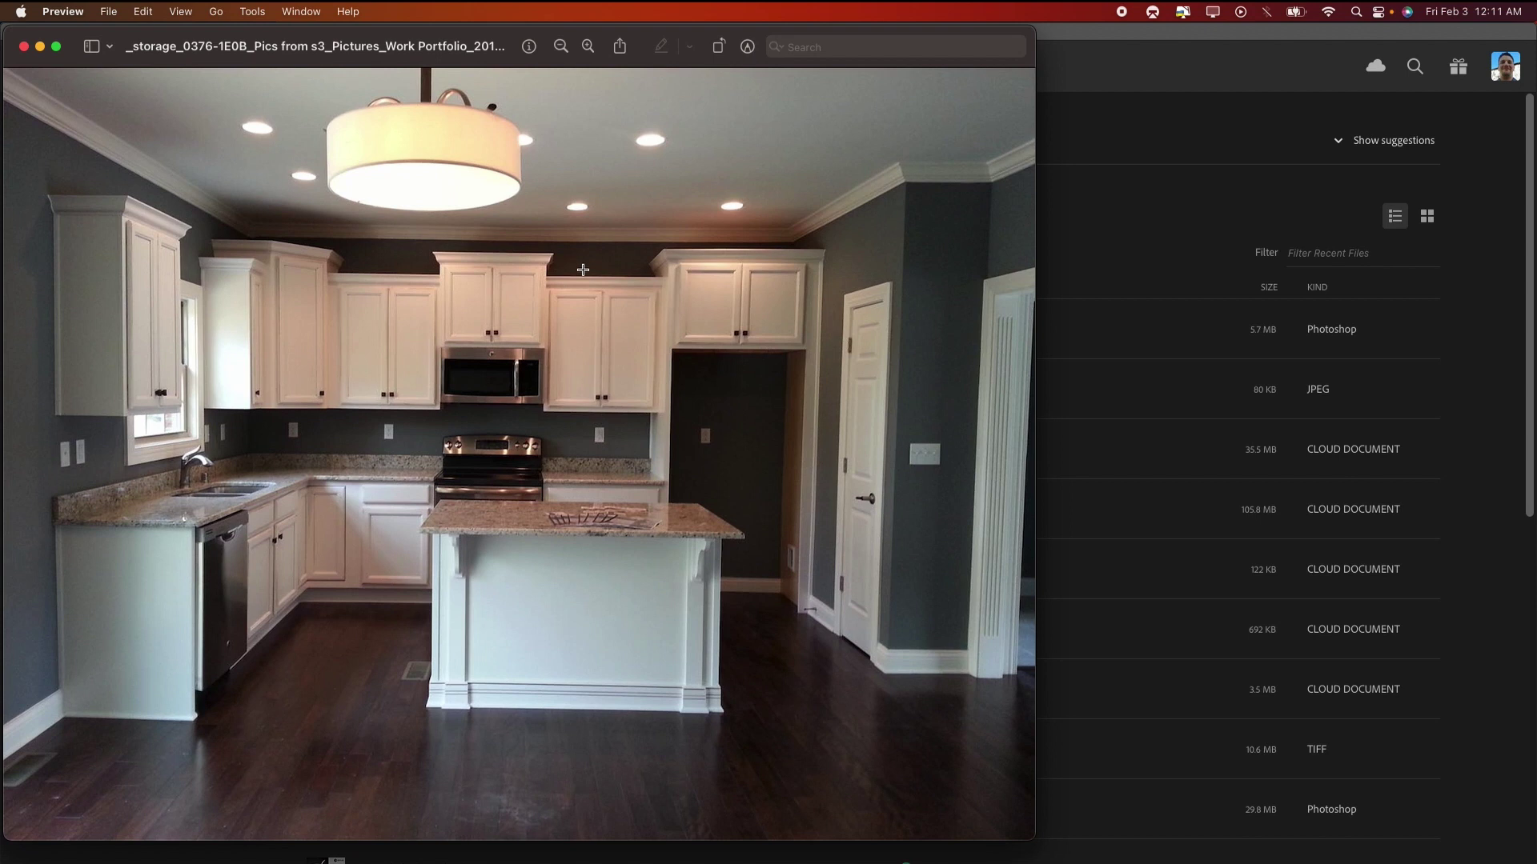
click(24, 45)
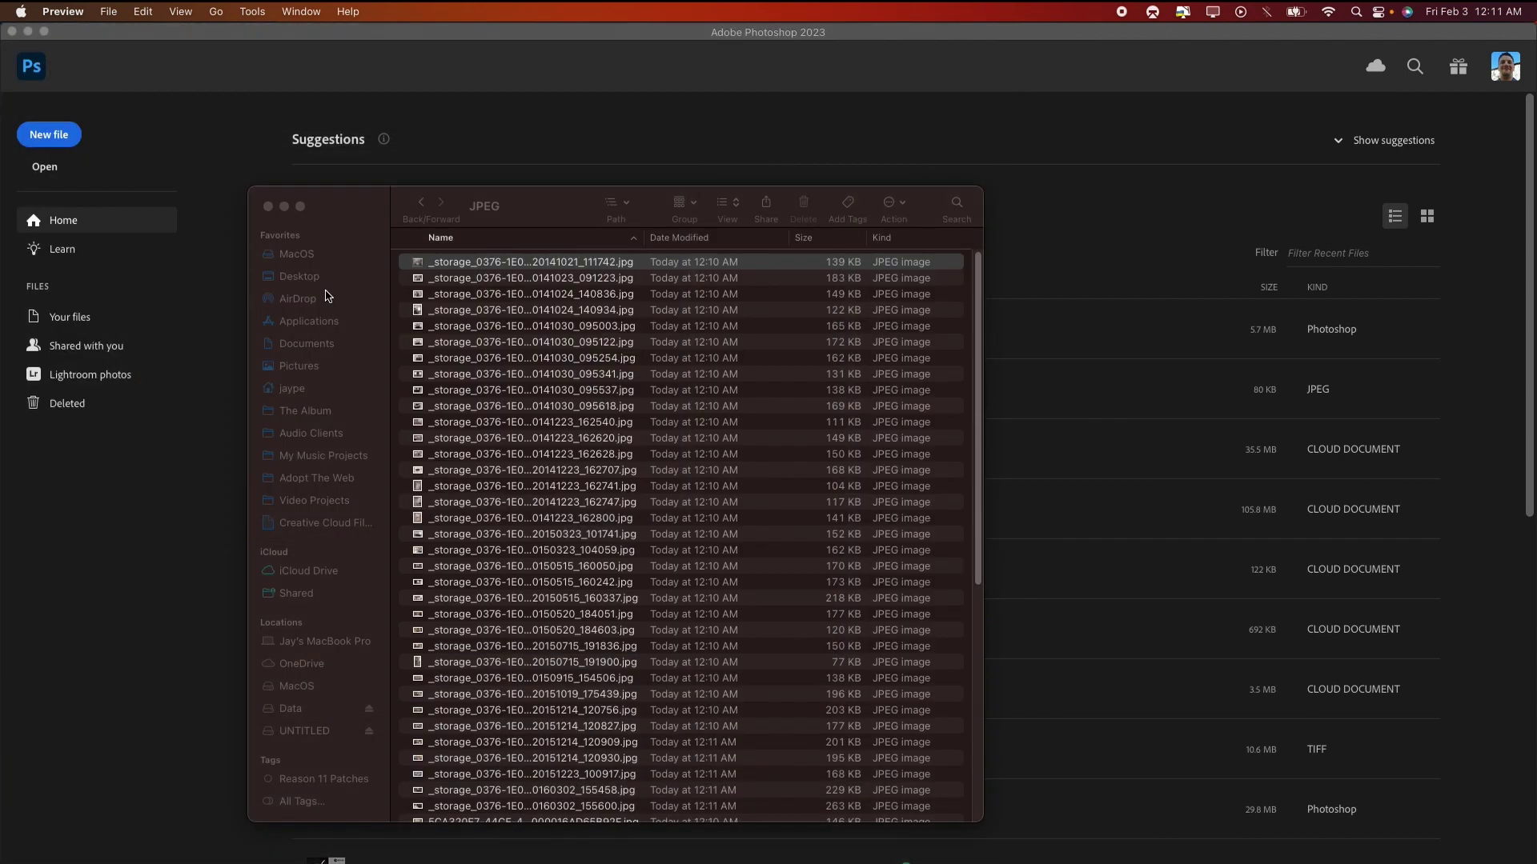
double_click(505, 359)
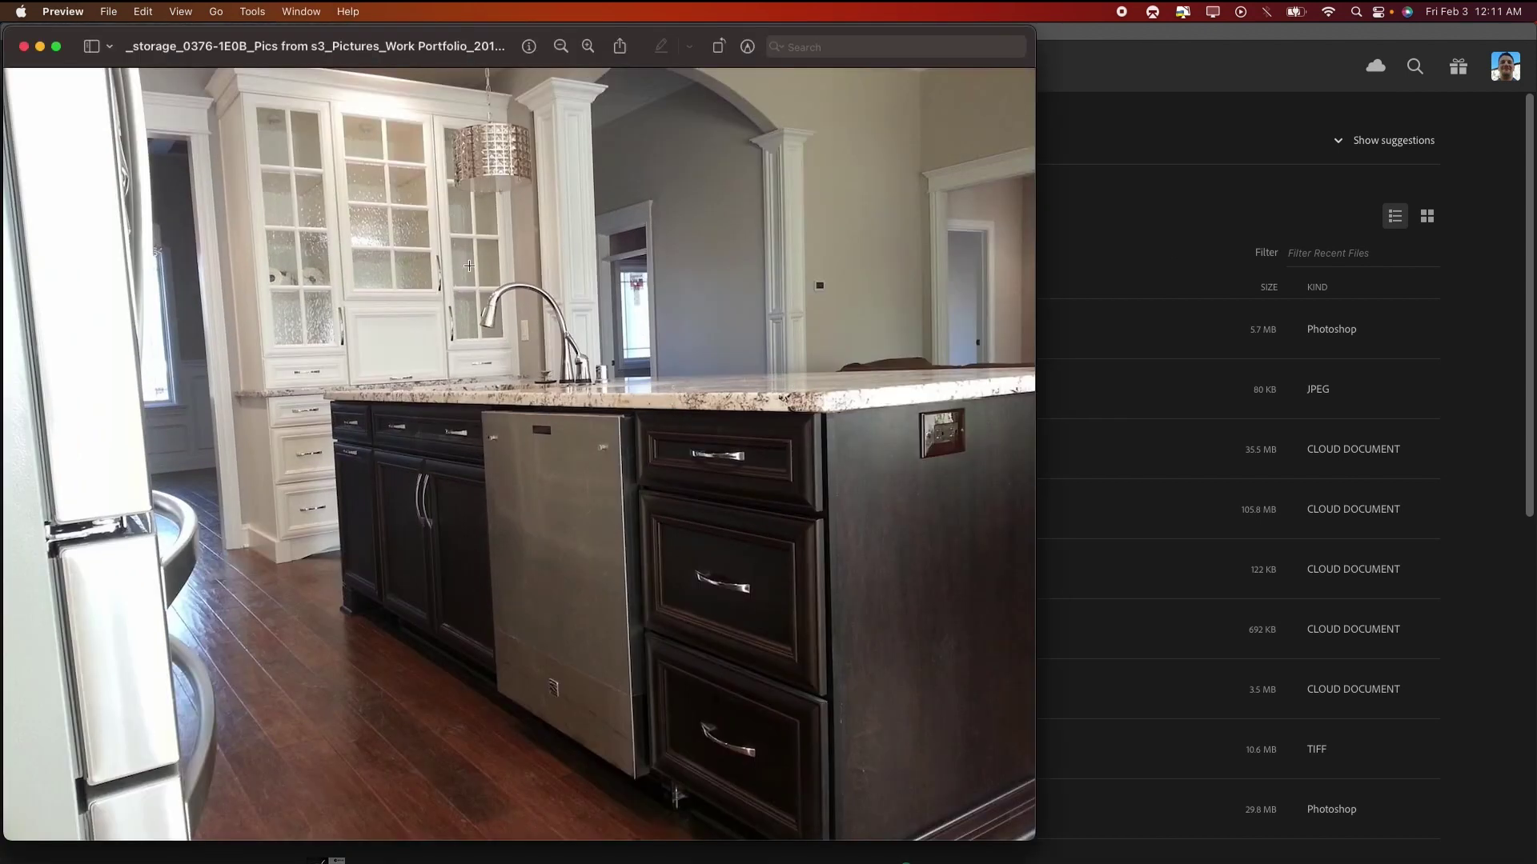
click(24, 47)
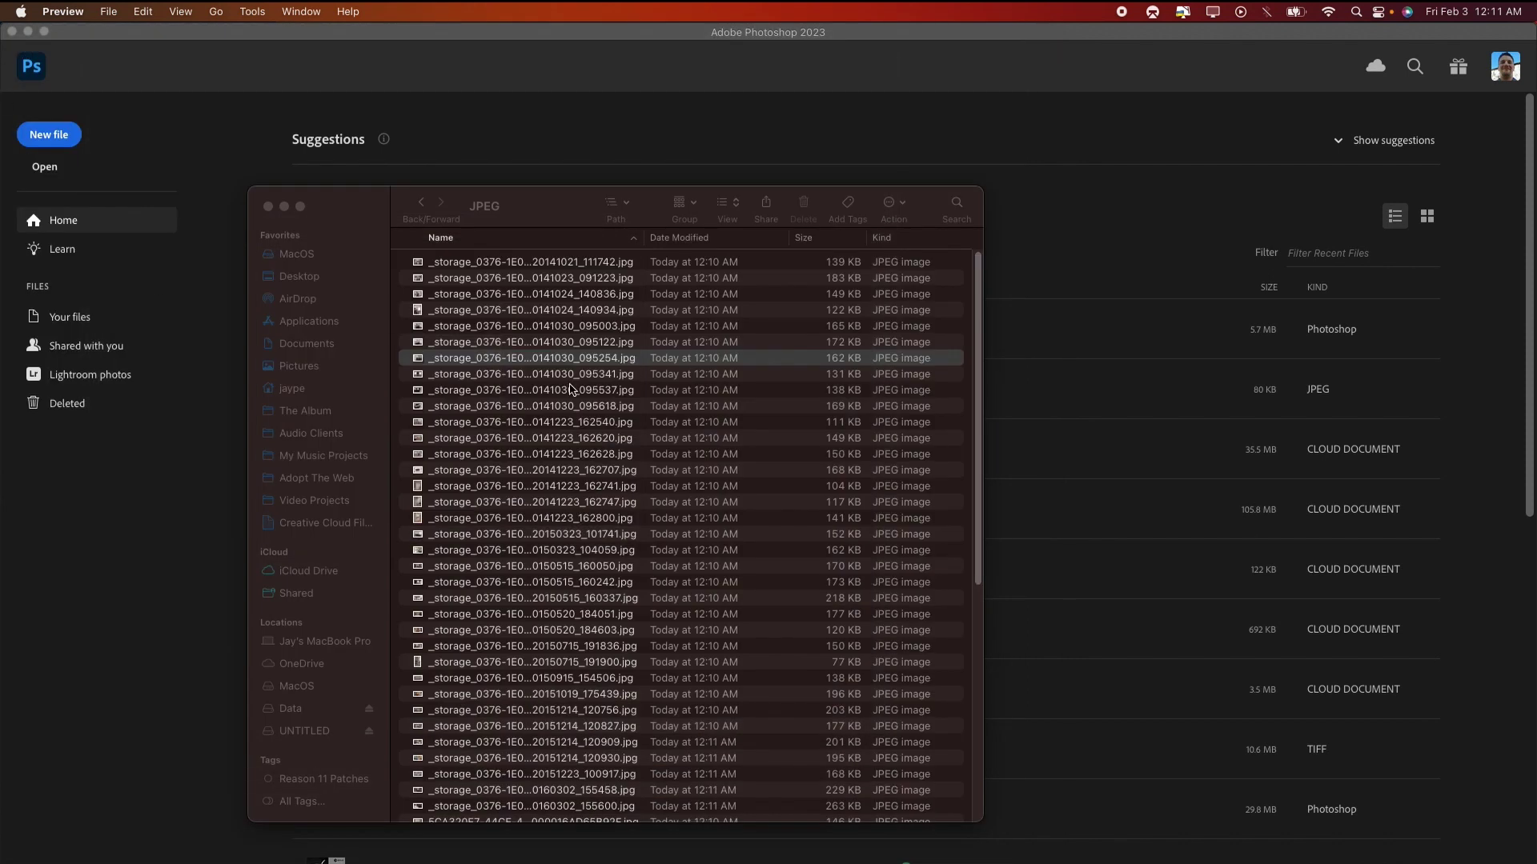